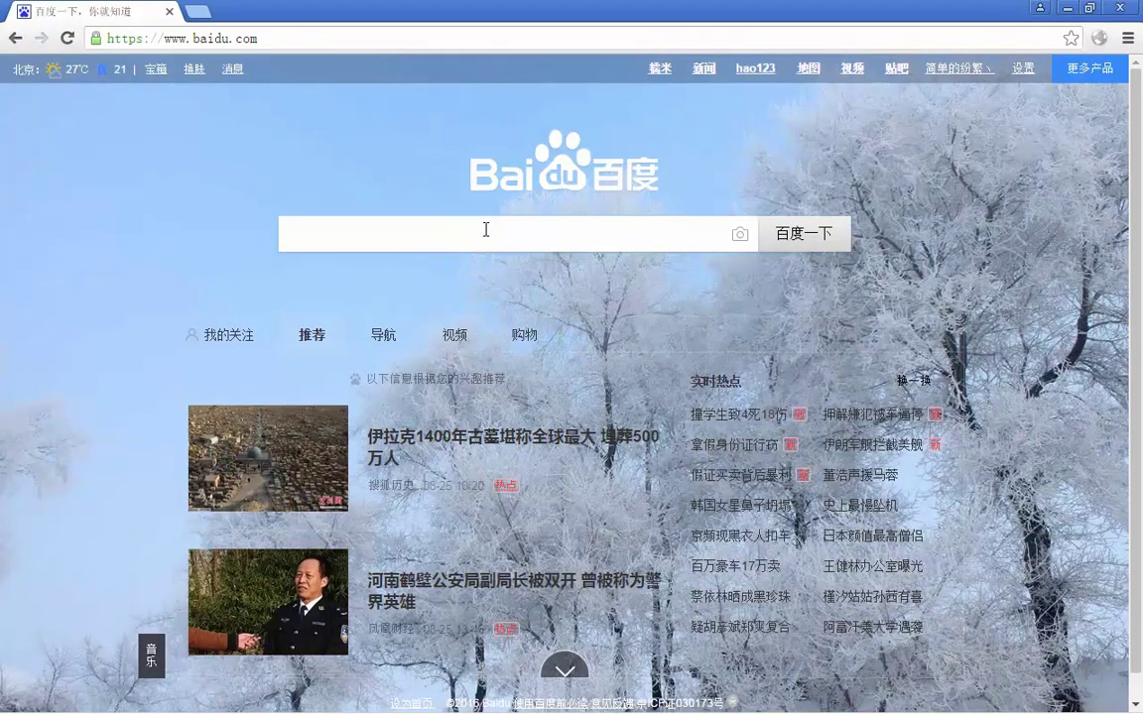
# - Search Baidu for ".net framework 4.5" using the suggested query
pyautogui.write('.')
pyautogui.press('Down')
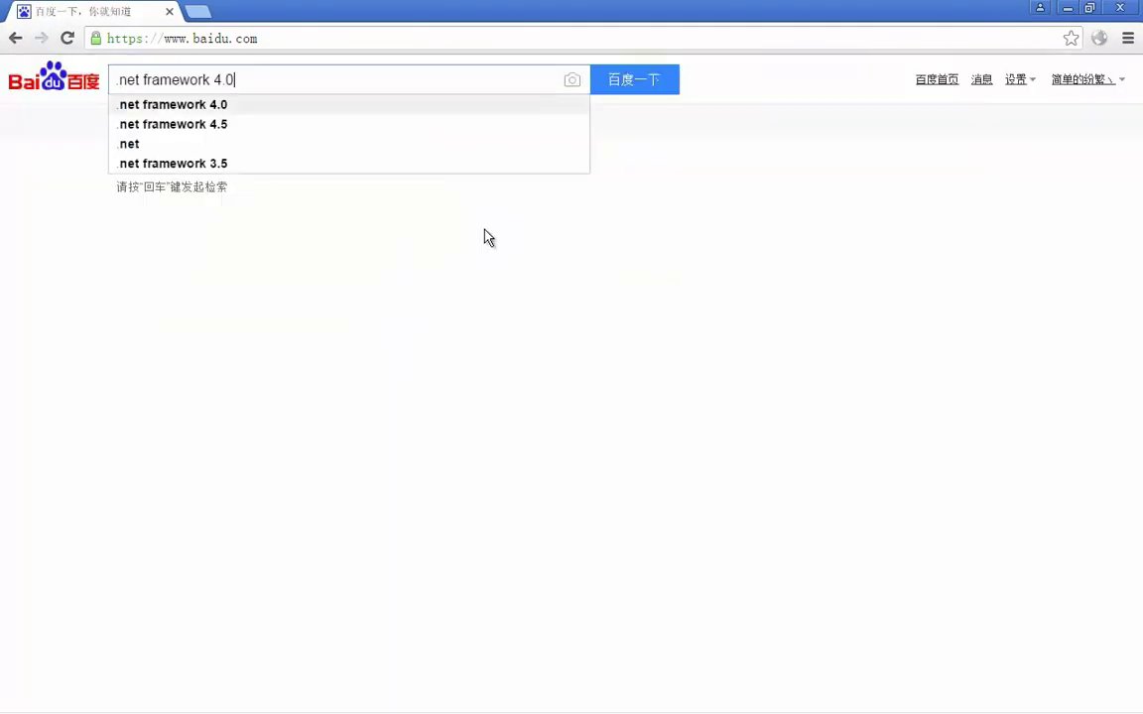
pyautogui.press('Down')
pyautogui.press('Return')
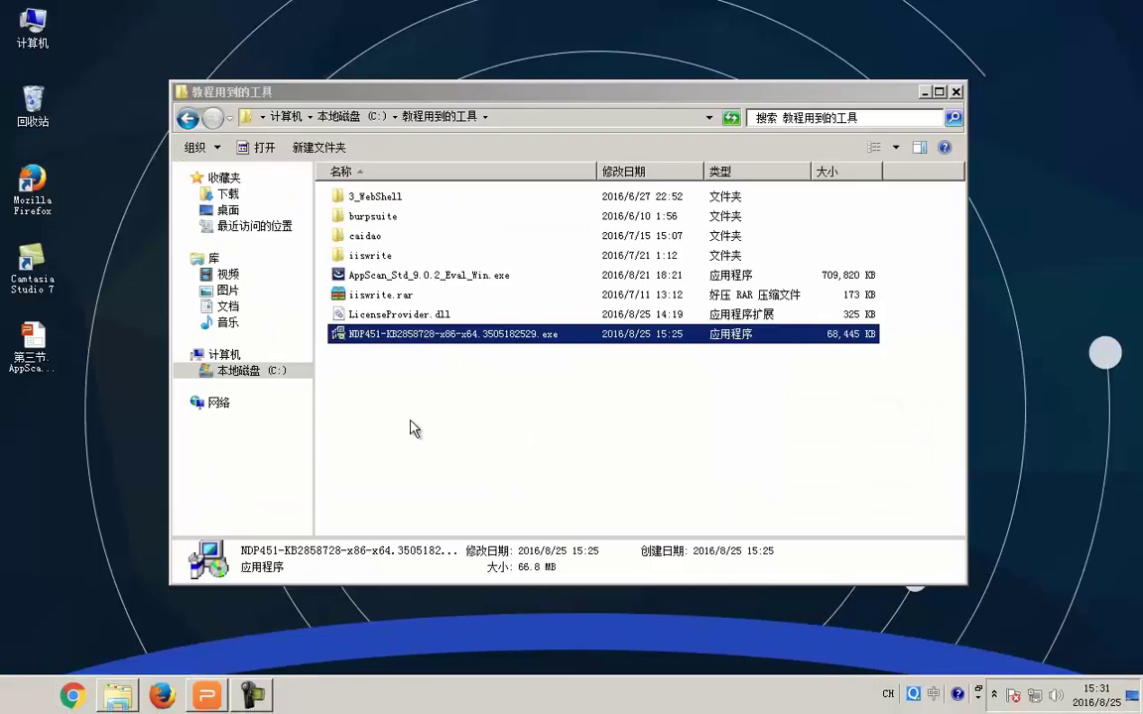
# - Run AppScan_Std_9.0.2_Eval_Win.exe from the 教程用到的工具 folder with 中文(简体) as the installation language
pyautogui.click(413, 370)
pyautogui.doubleClick(418, 278)
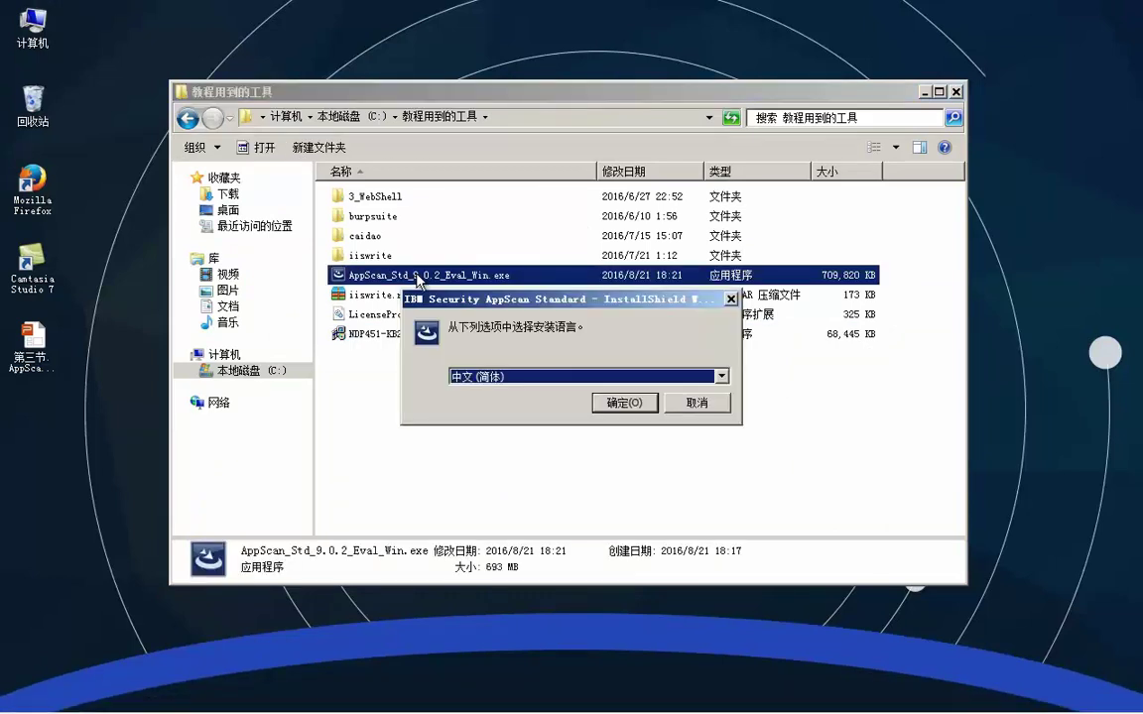
pyautogui.click(624, 403)
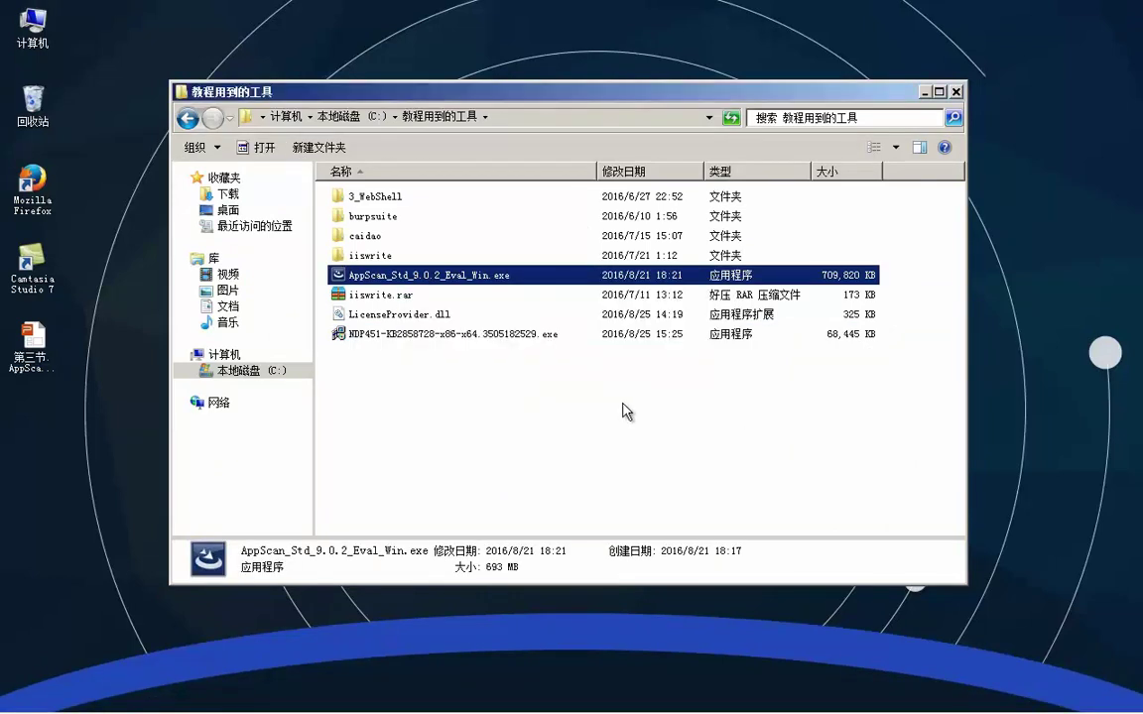
pyautogui.moveTo(466, 89); pyautogui.dragTo(475, 62)
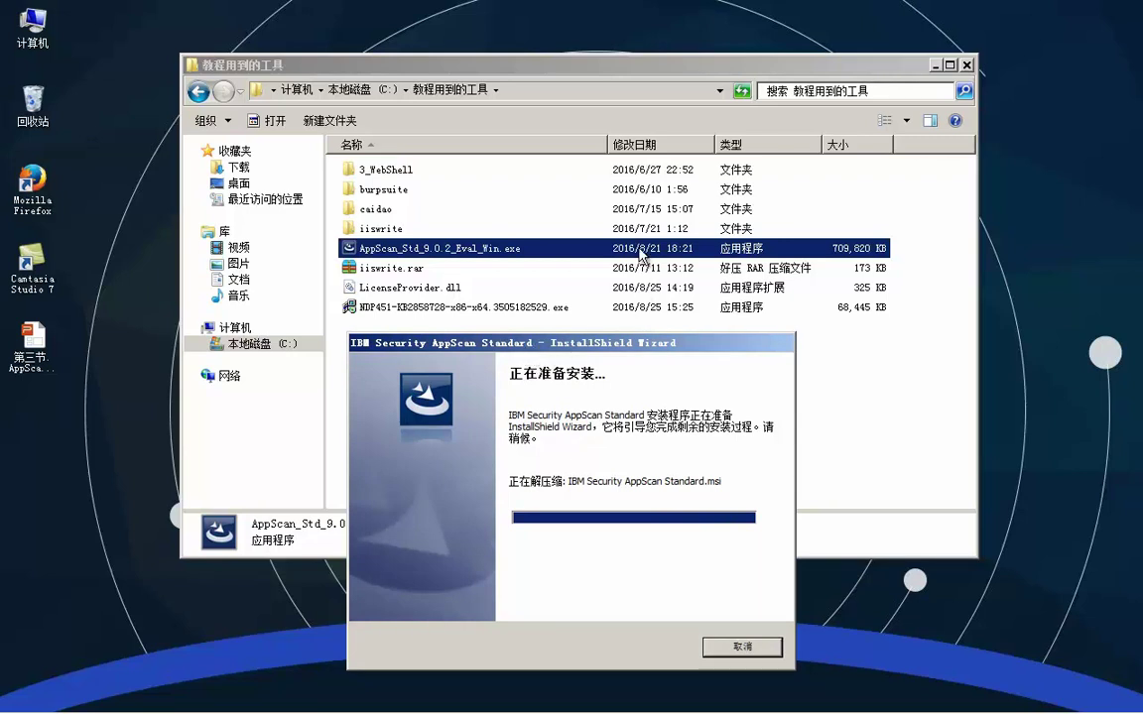
# - Check the file size of AppScan_Std_9.0.2_Eval_Win.exe in its properties, and close them
pyautogui.rightClick(615, 251)
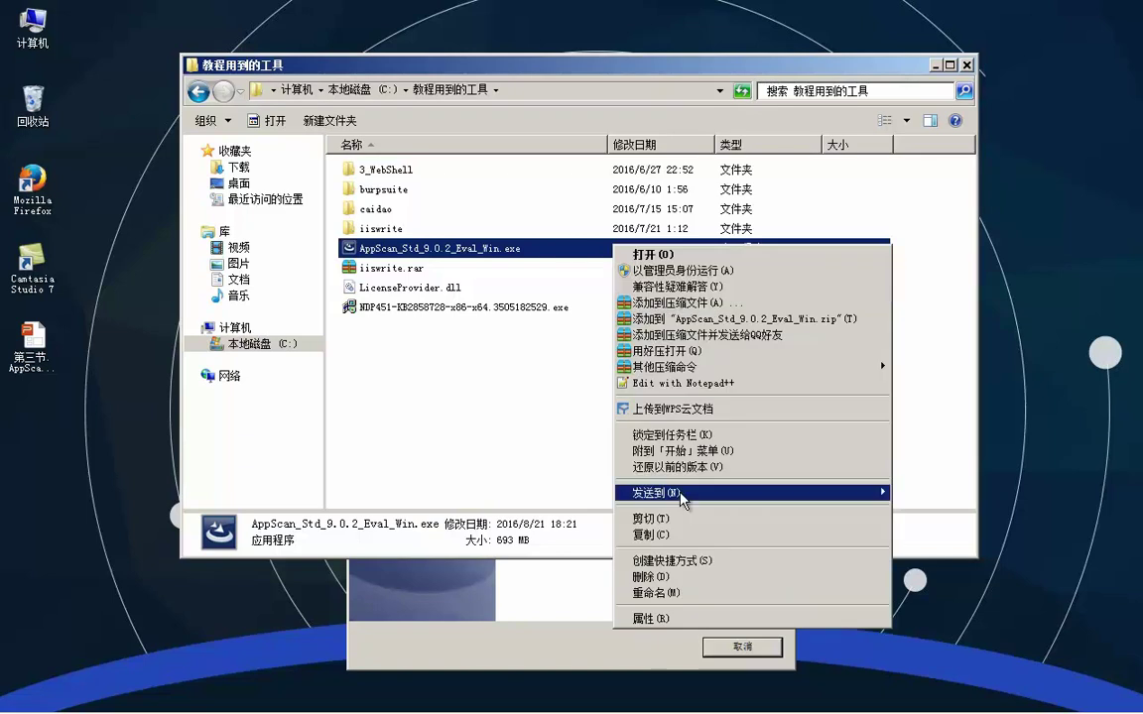
pyautogui.click(650, 615)
pyautogui.moveTo(698, 424); pyautogui.dragTo(730, 425)
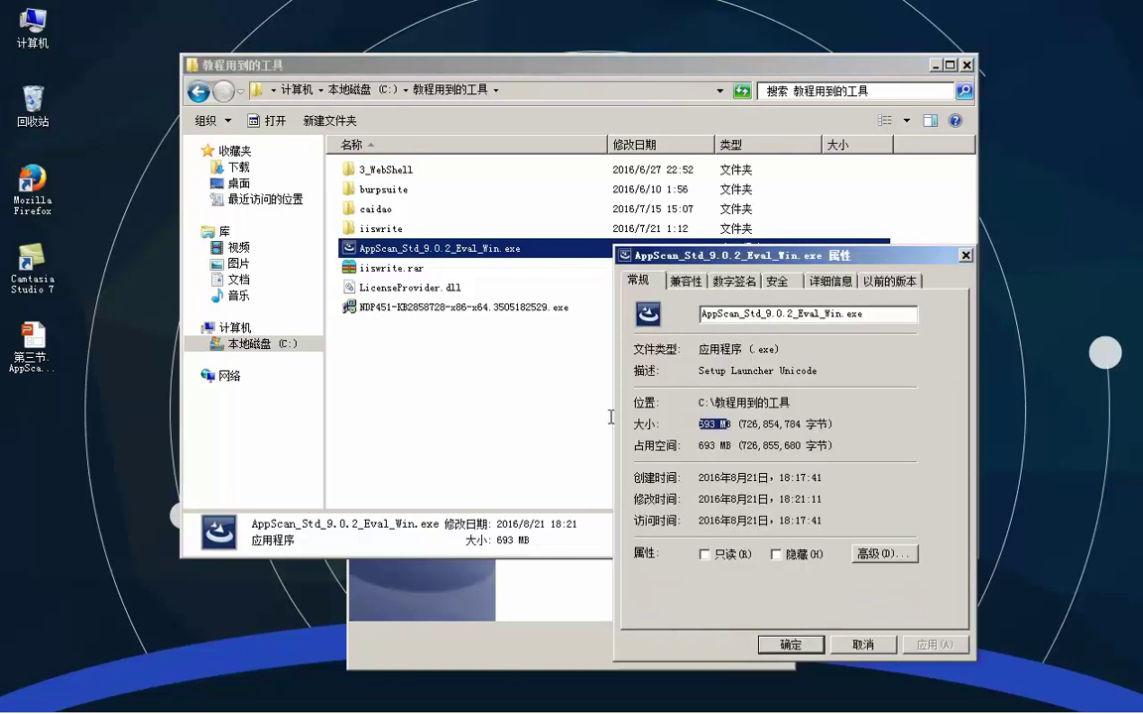
pyautogui.click(965, 256)
pyautogui.click(594, 439)
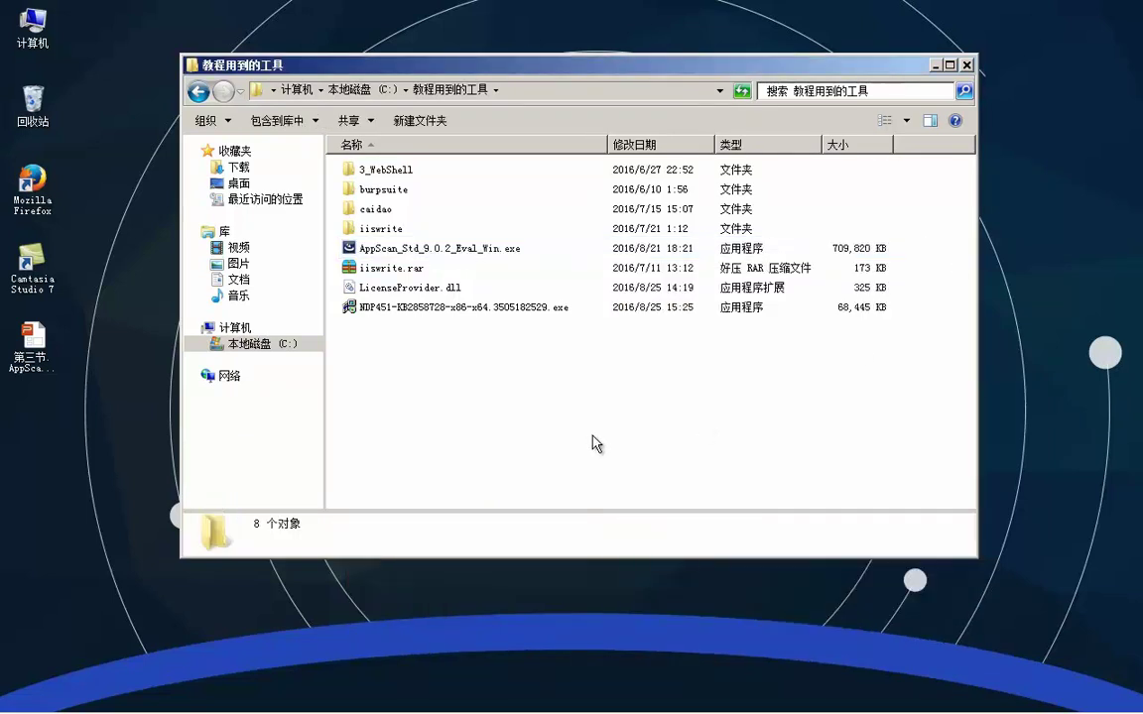
# - Close the 教程用到的工具 folder window and accept all terms of the AppScan licence agreement in the installer
pyautogui.moveTo(652, 68); pyautogui.dragTo(619, 31)
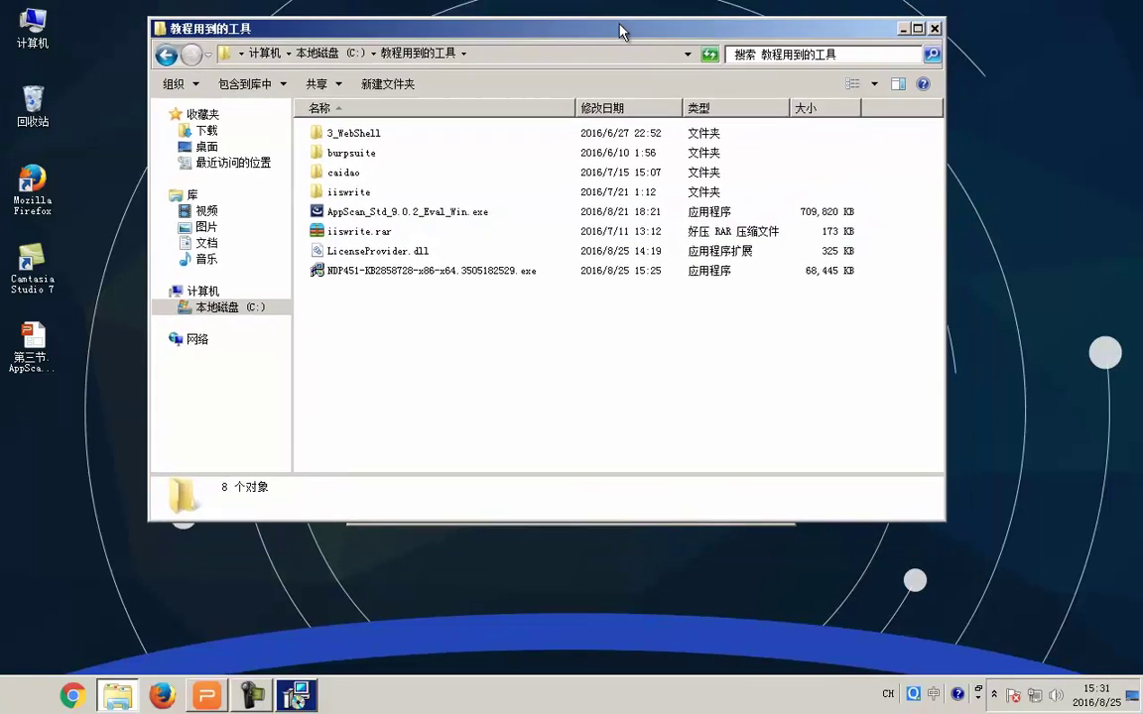
pyautogui.click(933, 30)
pyautogui.click(657, 505)
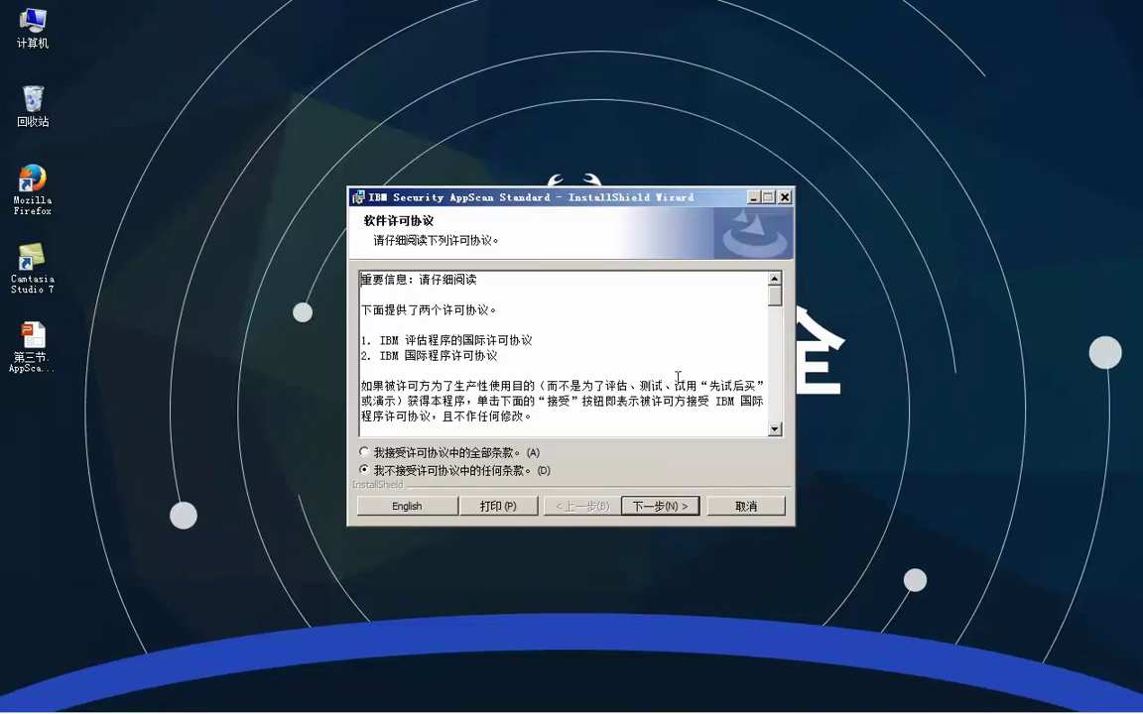
pyautogui.click(463, 453)
pyautogui.click(637, 507)
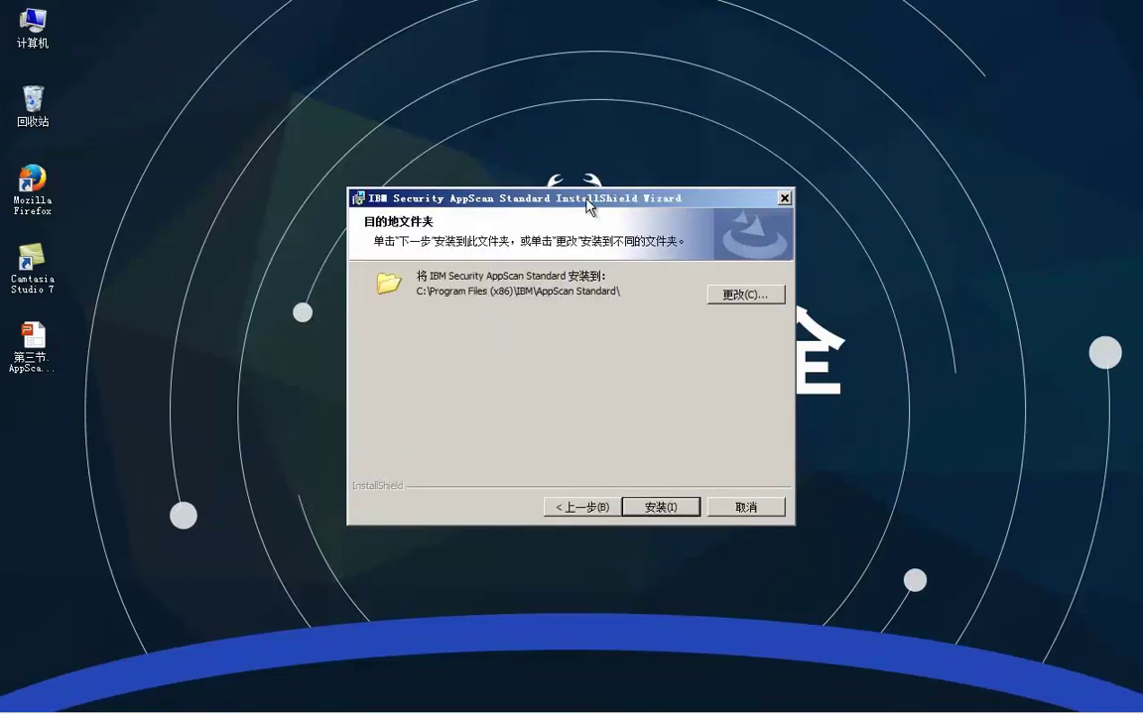
# - Start installing AppScan Standard into C:\Program Files (x86)\IBM\AppScan Standard\, leaving the destination folder dialog without a change
pyautogui.moveTo(587, 198); pyautogui.dragTo(584, 156)
pyautogui.click(748, 250)
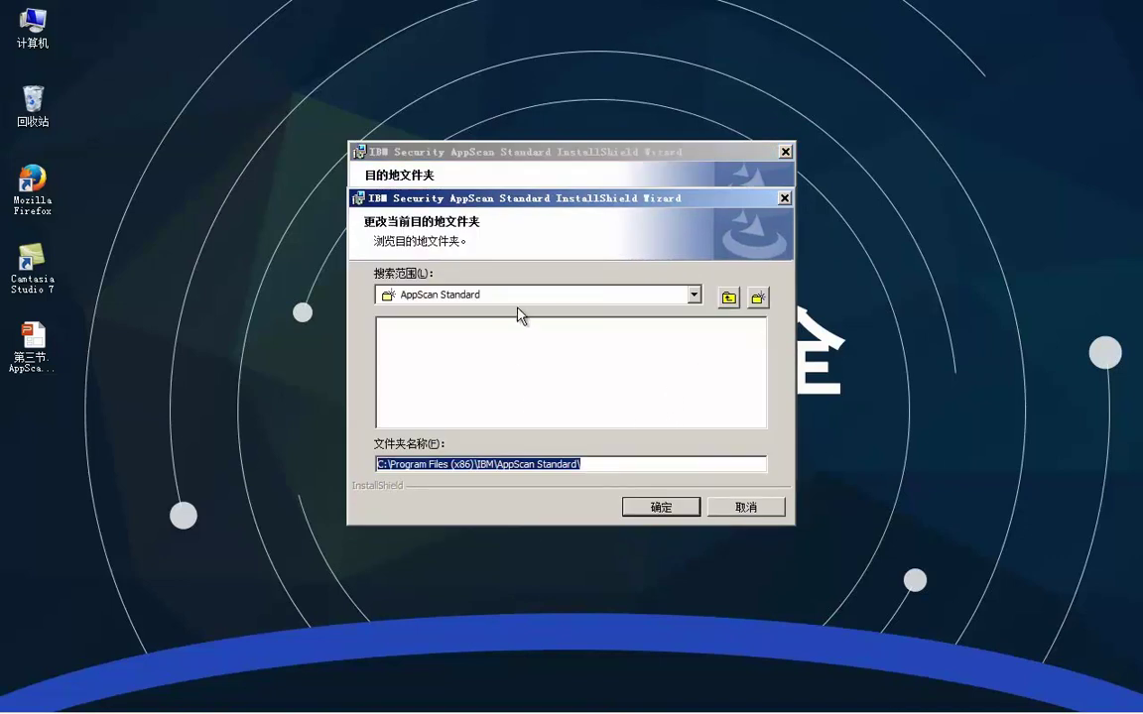
pyautogui.click(784, 198)
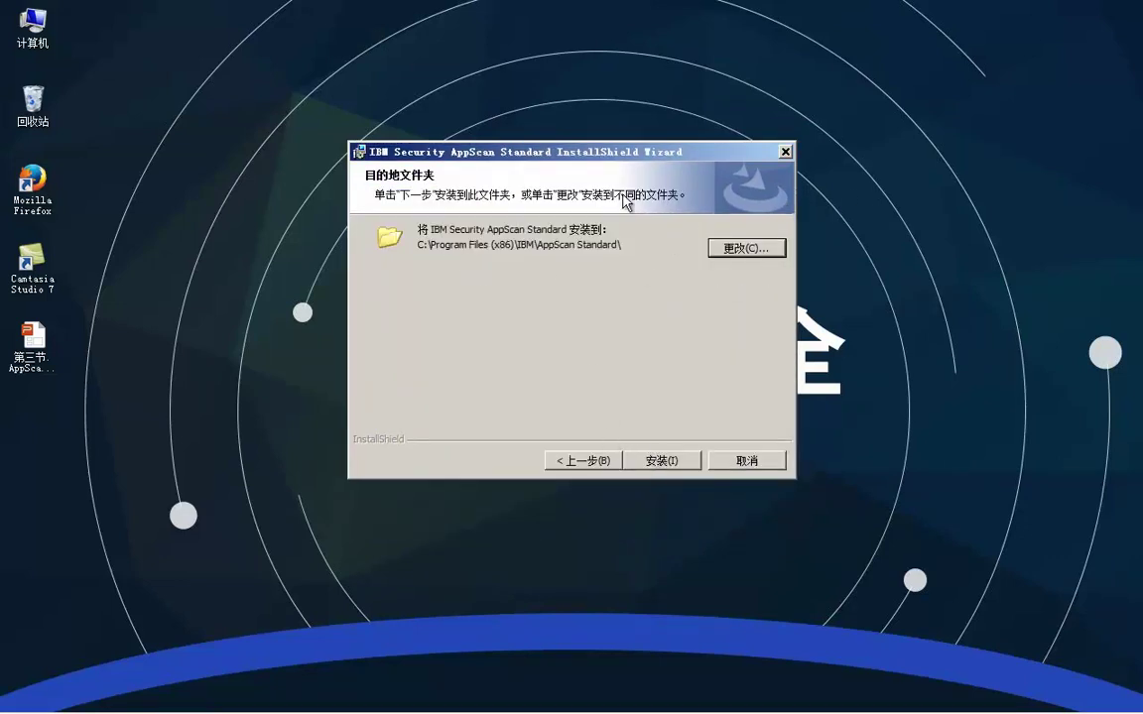
pyautogui.click(674, 460)
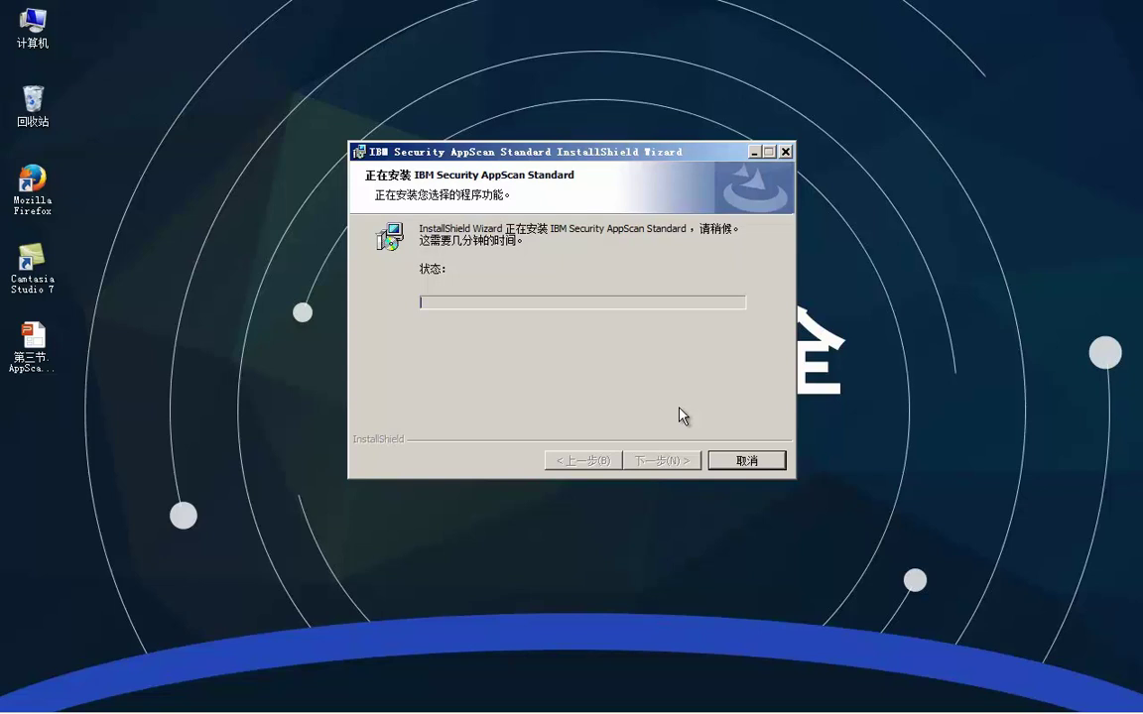
pyautogui.moveTo(604, 148); pyautogui.dragTo(605, 154)
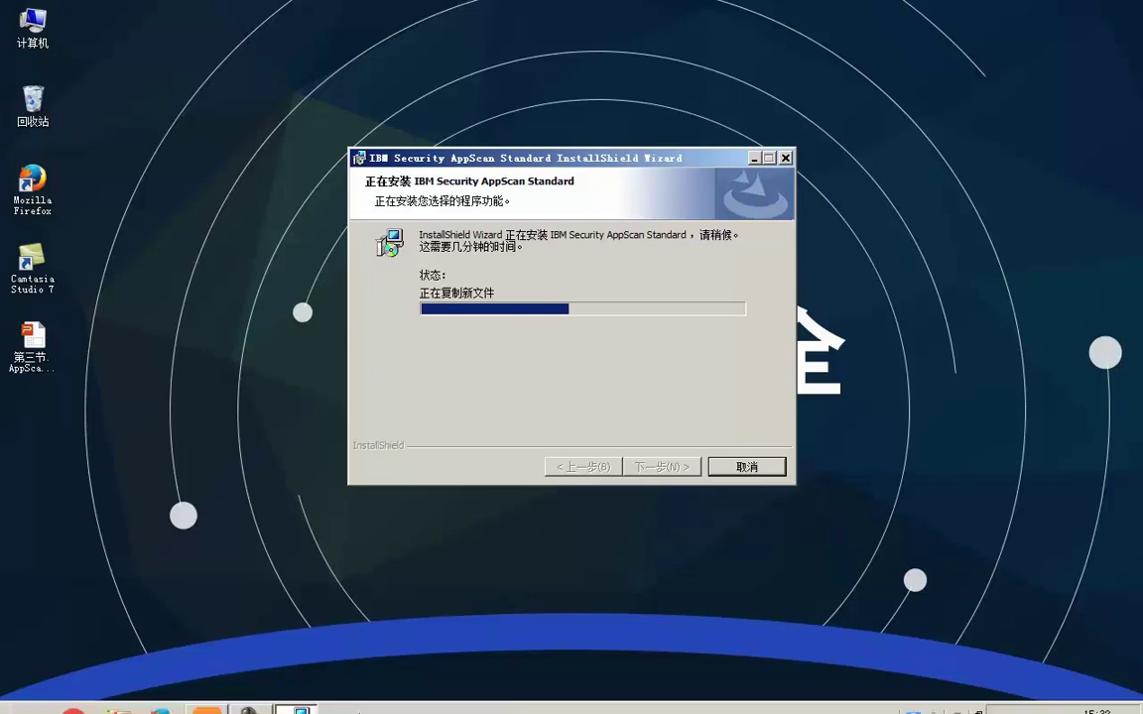
# - Switch to Chrome and search Baidu for "appscan报价"
pyautogui.click(71, 696)
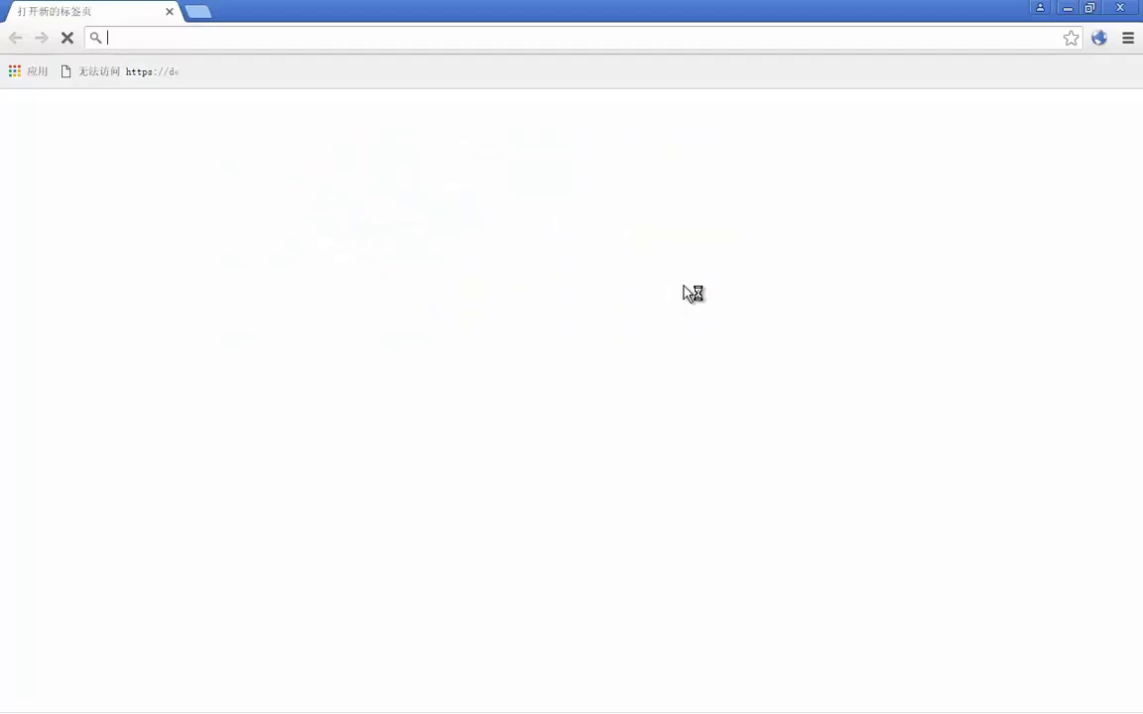
pyautogui.click(344, 471)
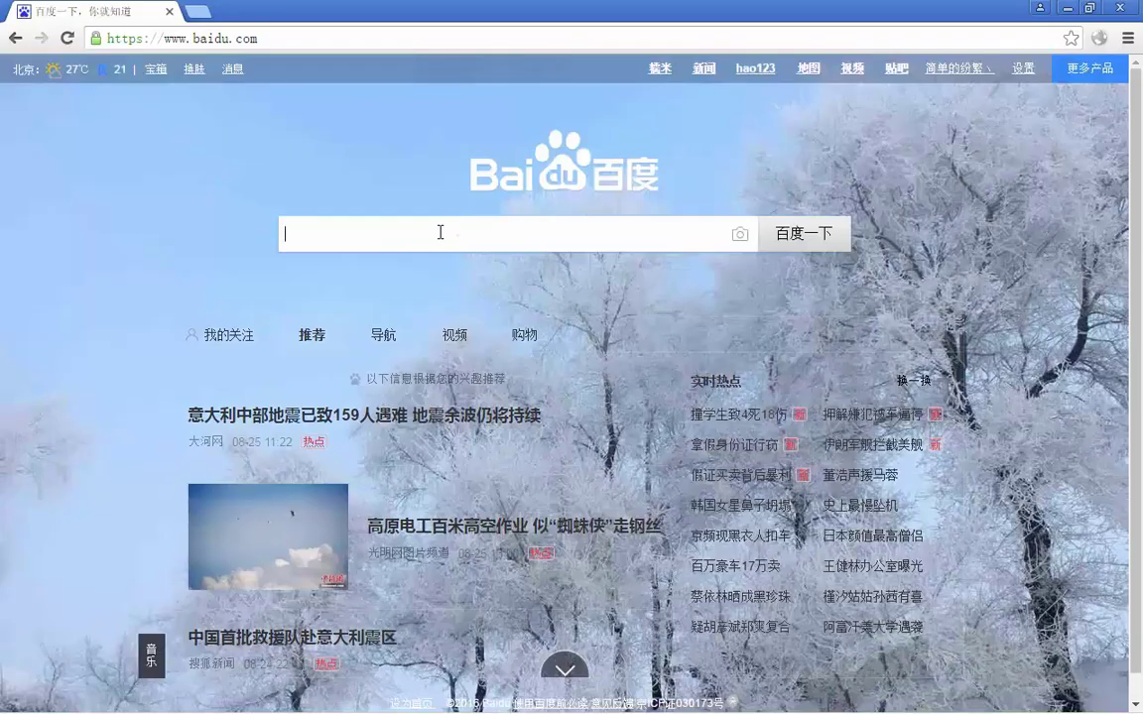
pyautogui.write('appscan')
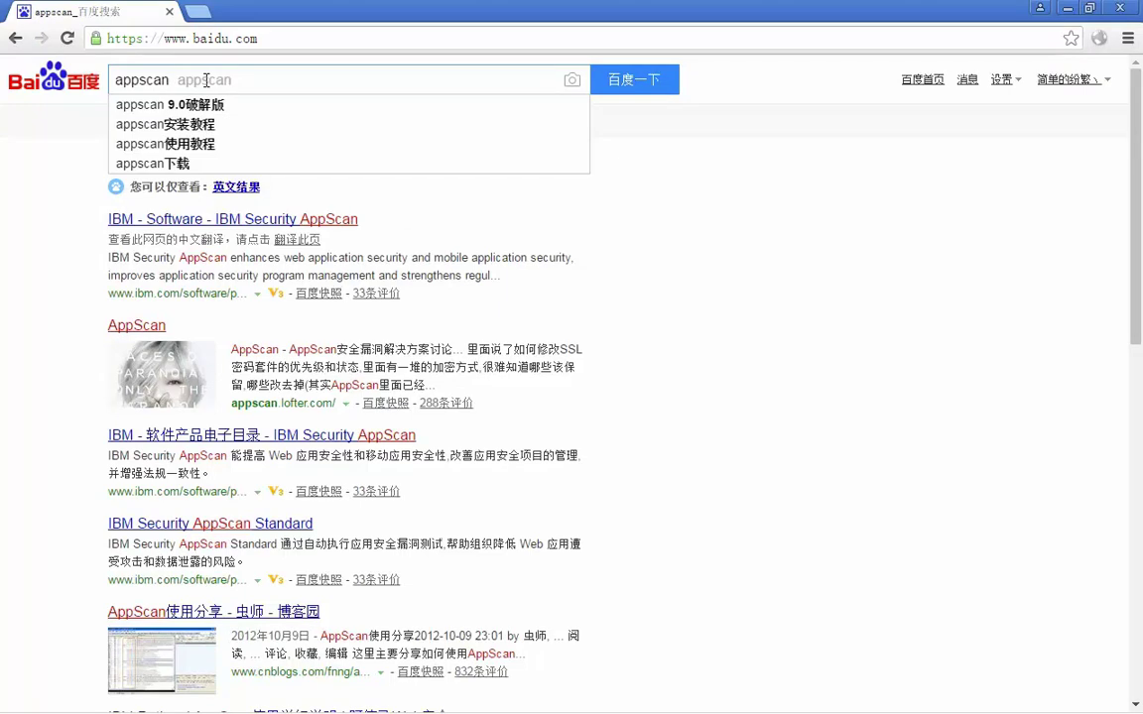
pyautogui.write('baoj')
pyautogui.press('space')
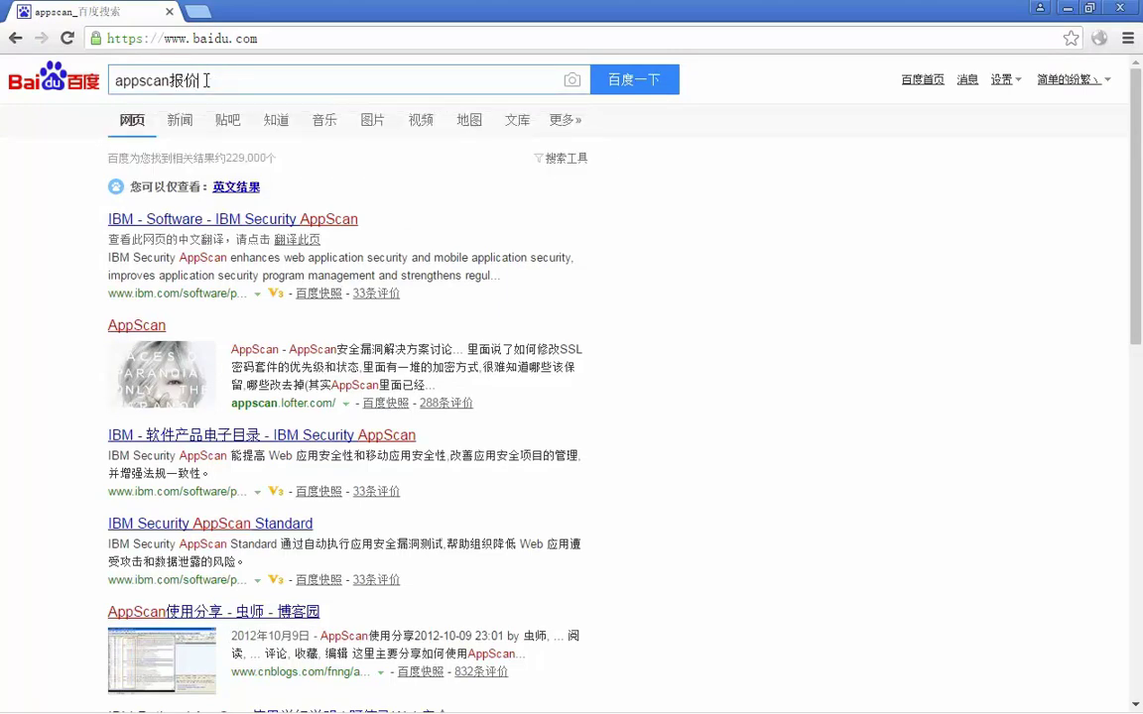
pyautogui.press('Return')
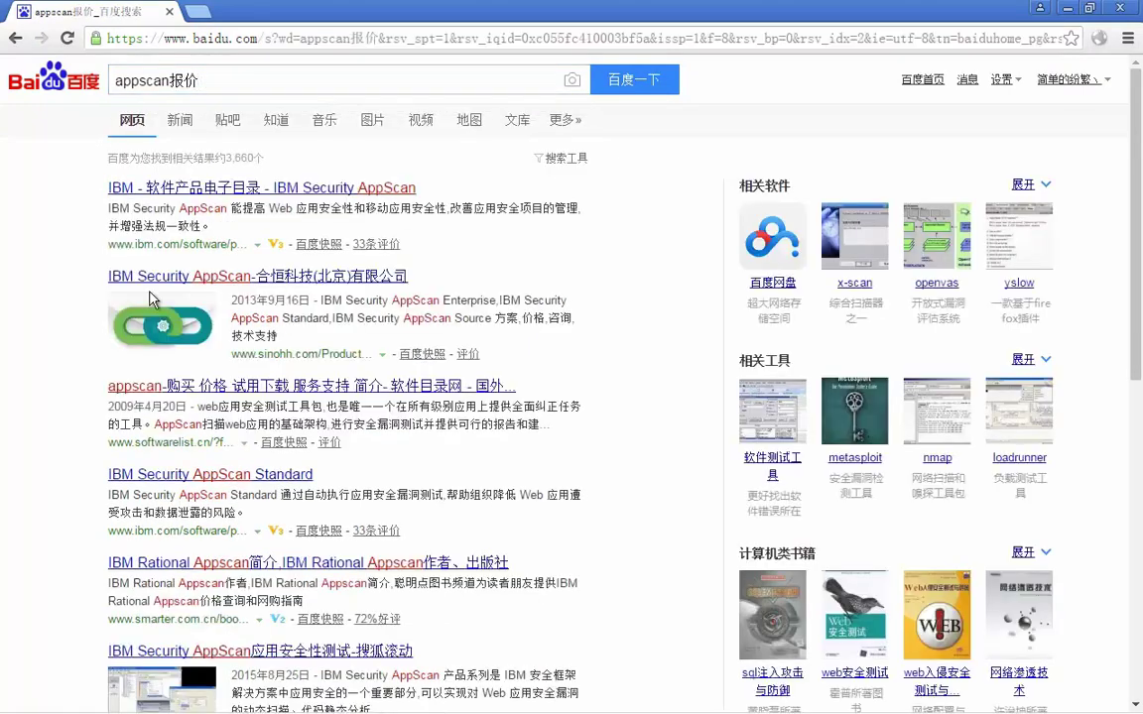
# - Look through the IBM Security AppScan product page from the search results, close it, and return to the installer
pyautogui.click(193, 186)
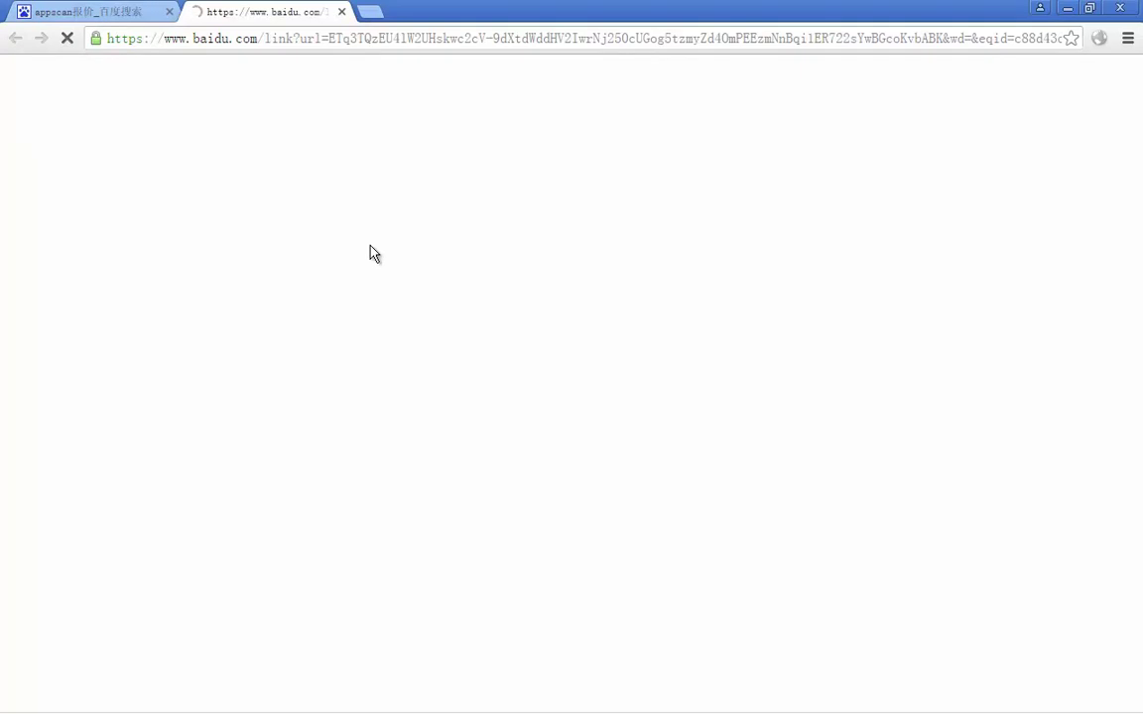
pyautogui.click(134, 16)
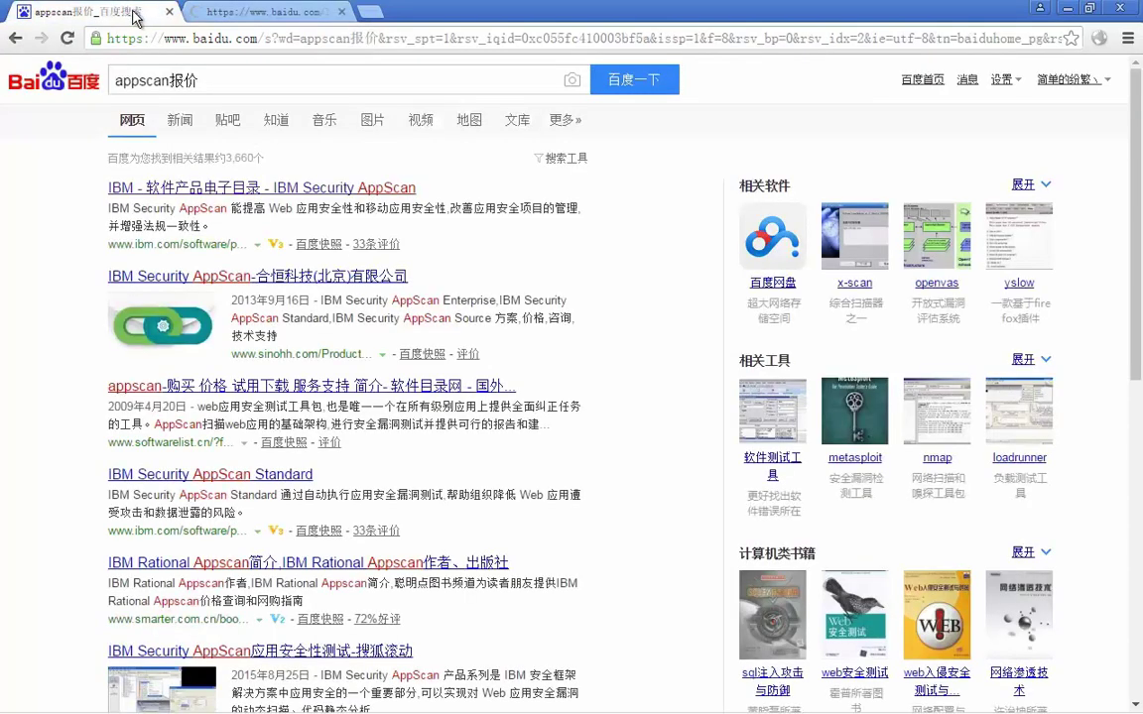
pyautogui.click(281, 14)
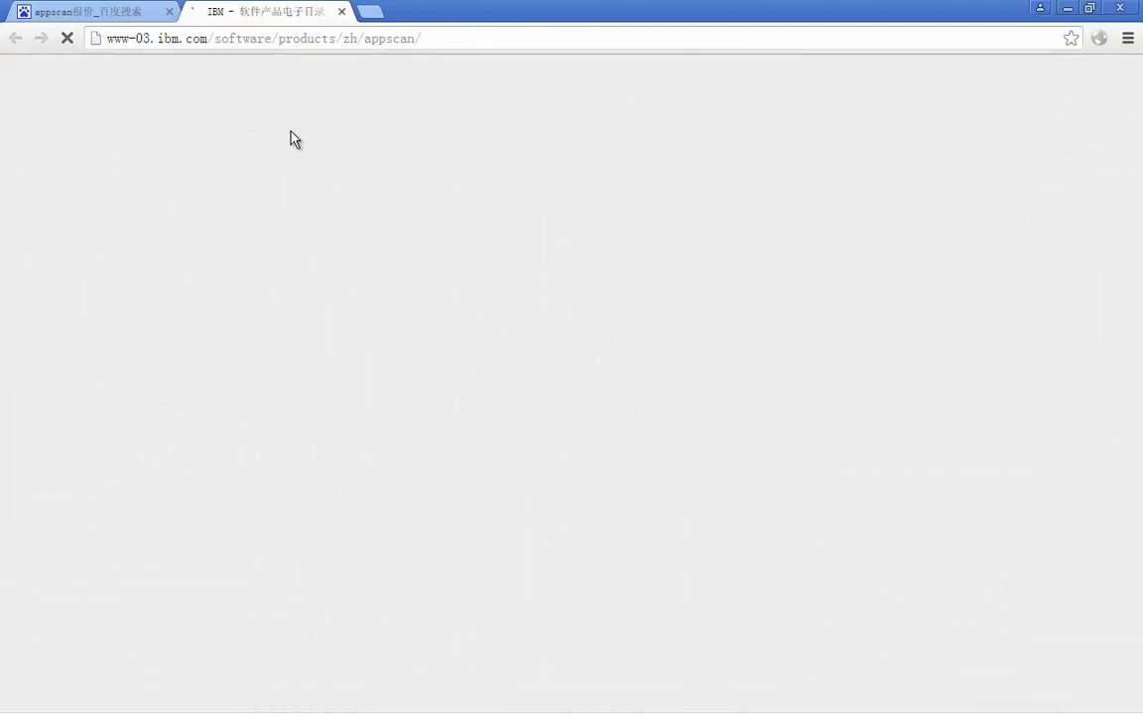
pyautogui.scroll(-15, 332, 410)
pyautogui.scroll(15, 334, 409)
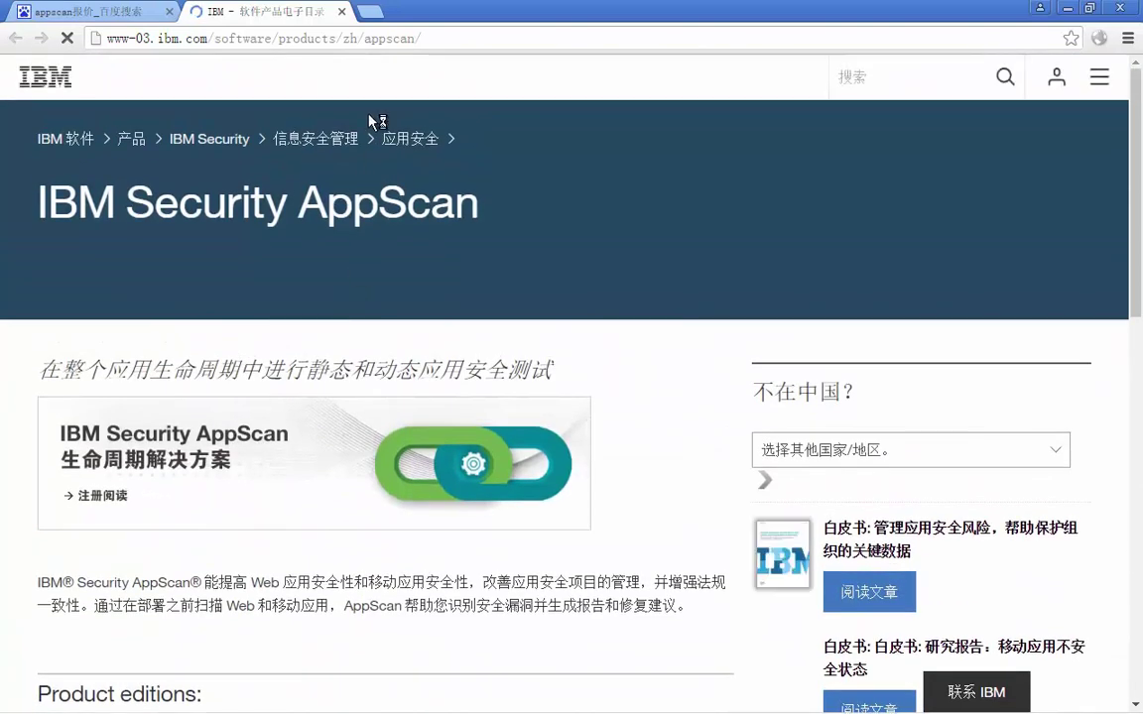
pyautogui.middleClick(308, 14)
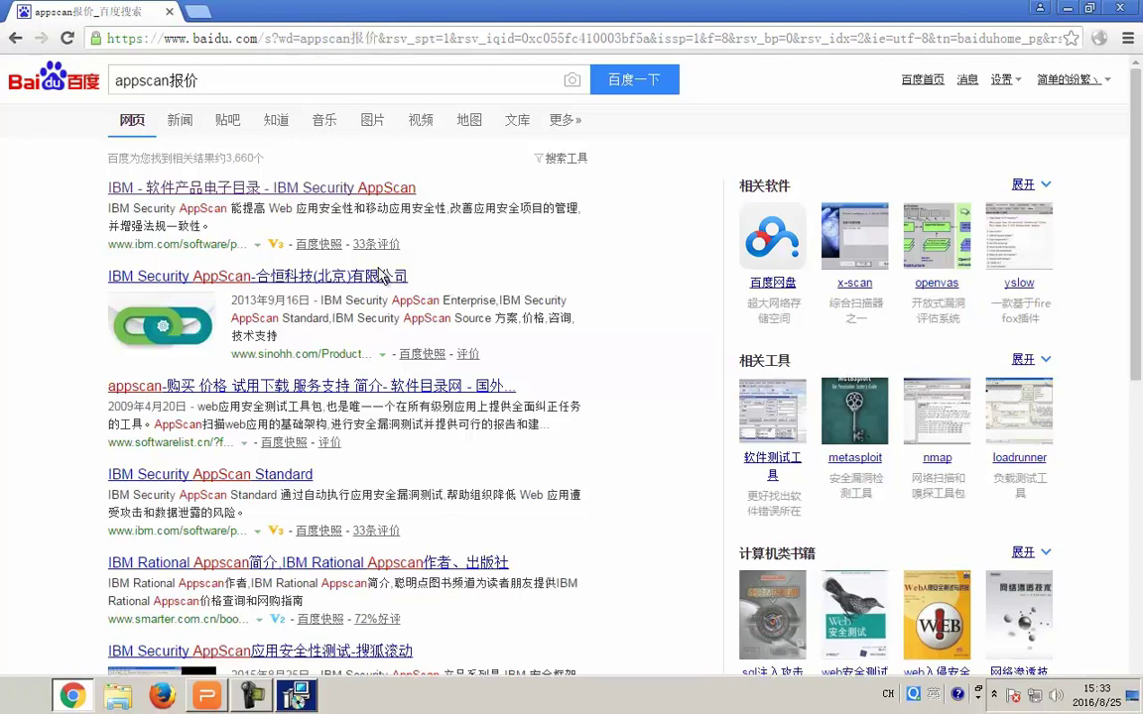
pyautogui.click(340, 277)
pyautogui.click(1066, 8)
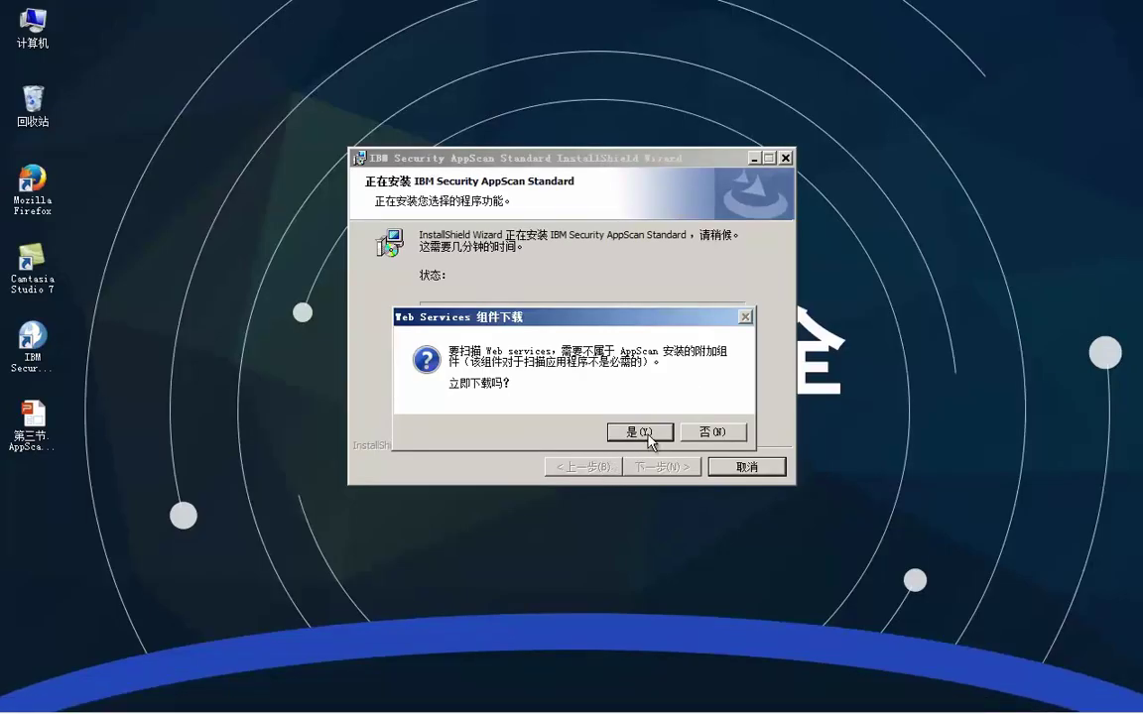
# - Decline the Web Services component download and finish the AppScan Standard installation wizard
pyautogui.moveTo(581, 318); pyautogui.dragTo(582, 287)
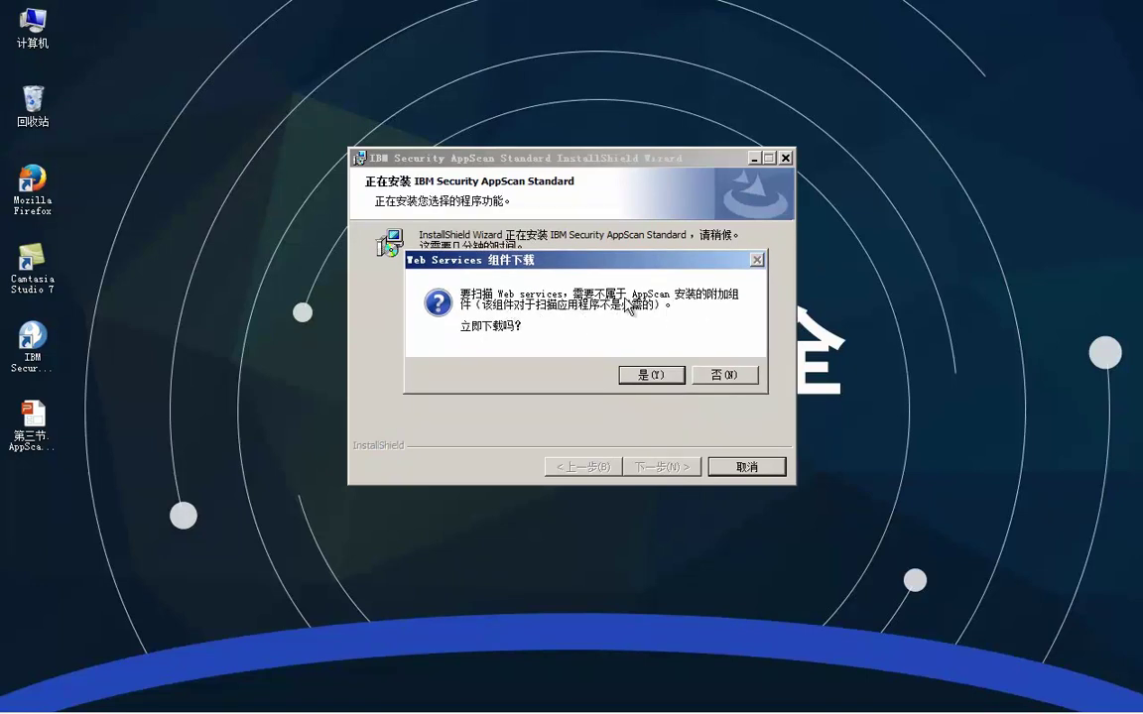
pyautogui.moveTo(619, 263)
pyautogui.mouseDown()
pyautogui.moveTo(655, 226)
pyautogui.moveTo(620, 249)
pyautogui.mouseUp()
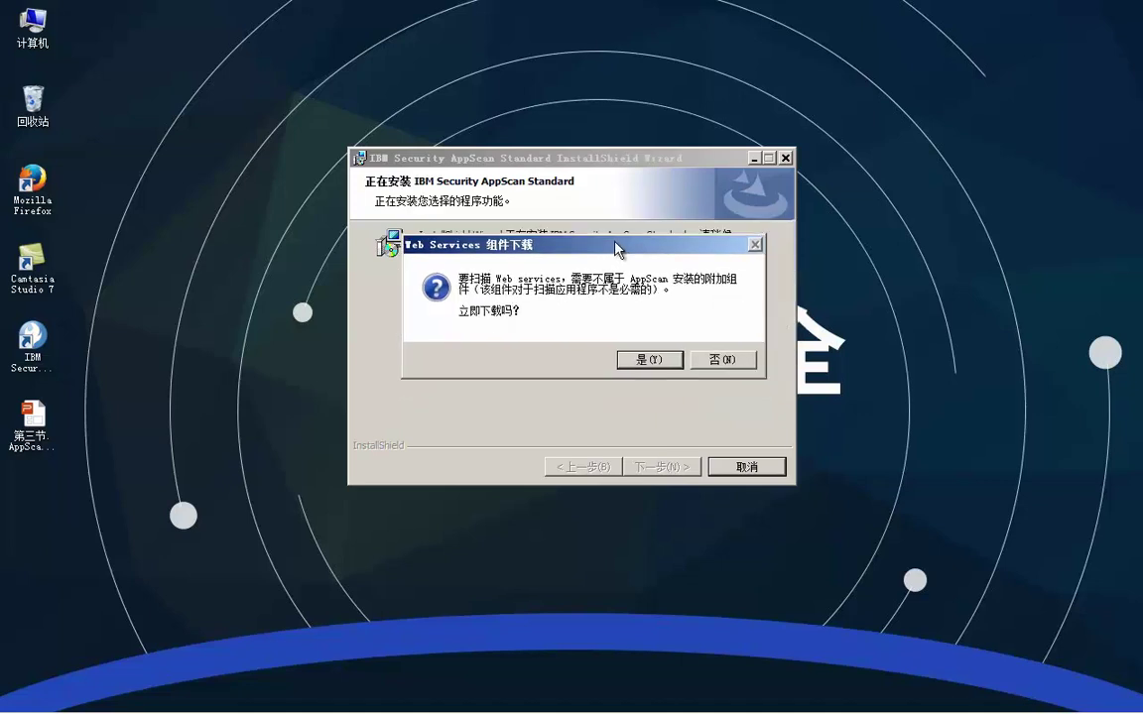
pyautogui.click(737, 361)
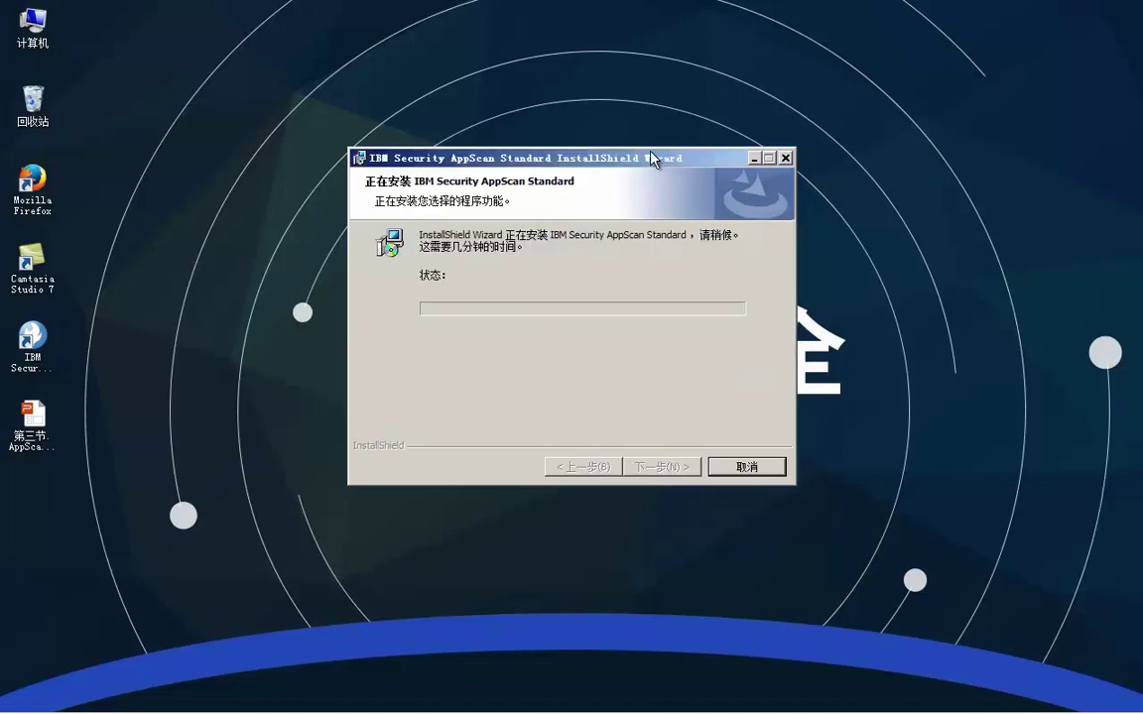
pyautogui.moveTo(650, 152); pyautogui.dragTo(657, 135)
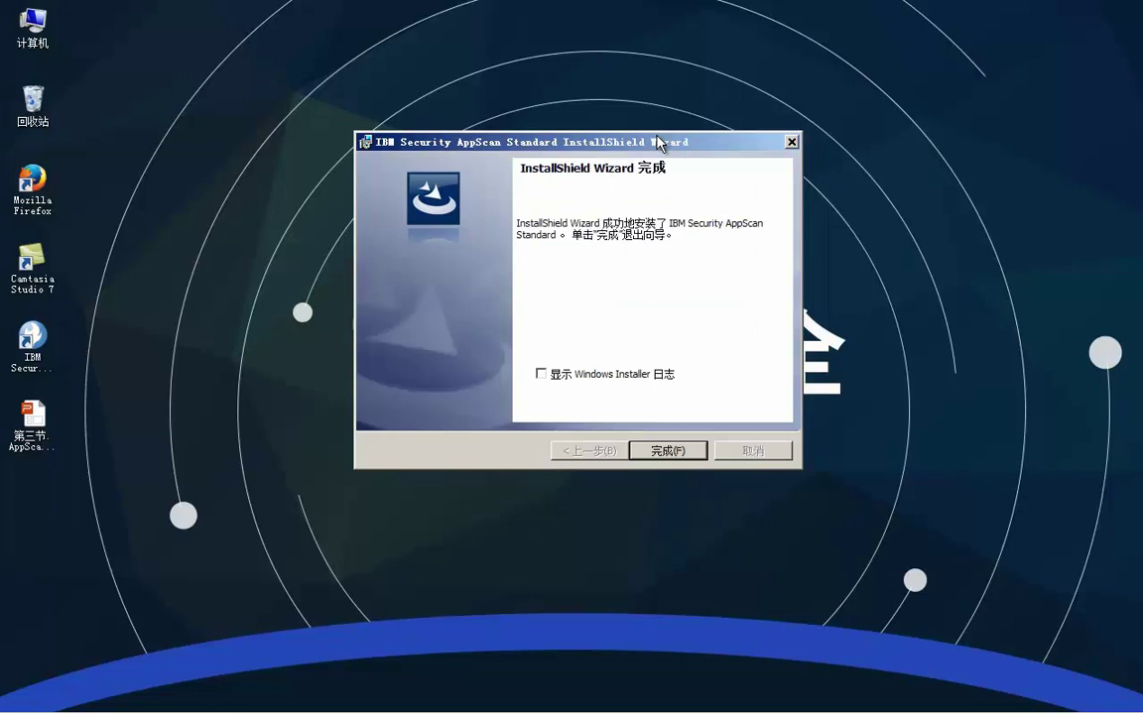
pyautogui.click(679, 452)
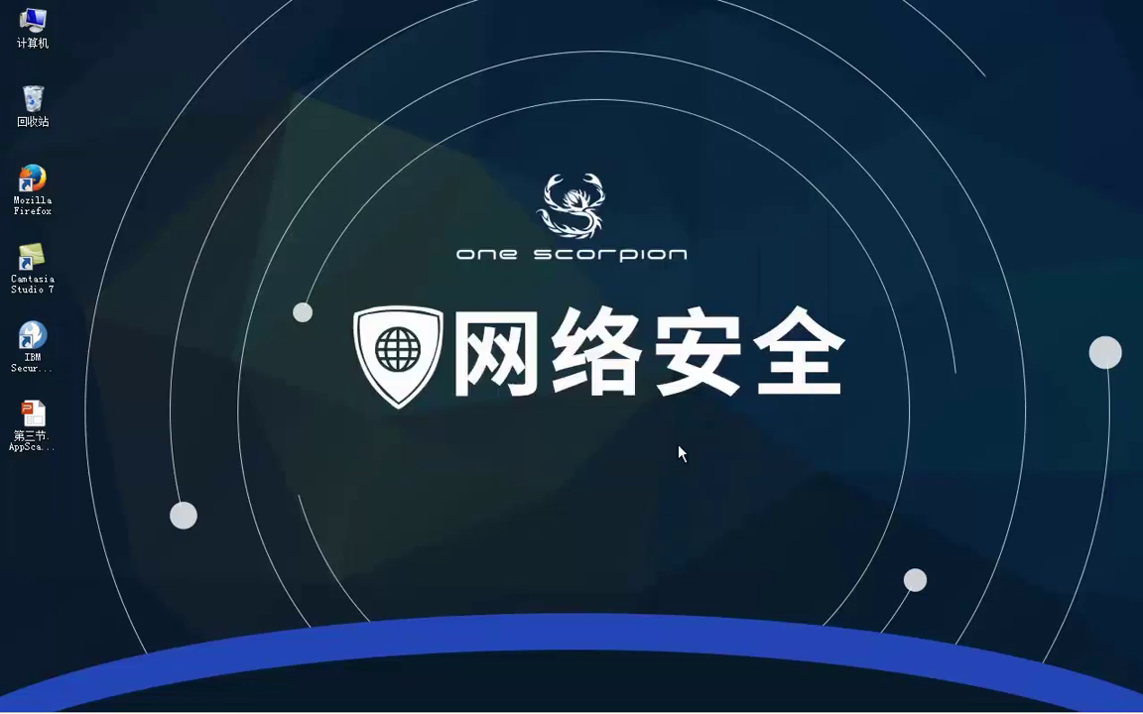
# - Open the local disk (C:) from the desktop's 计算机 window
pyautogui.moveTo(489, 711)
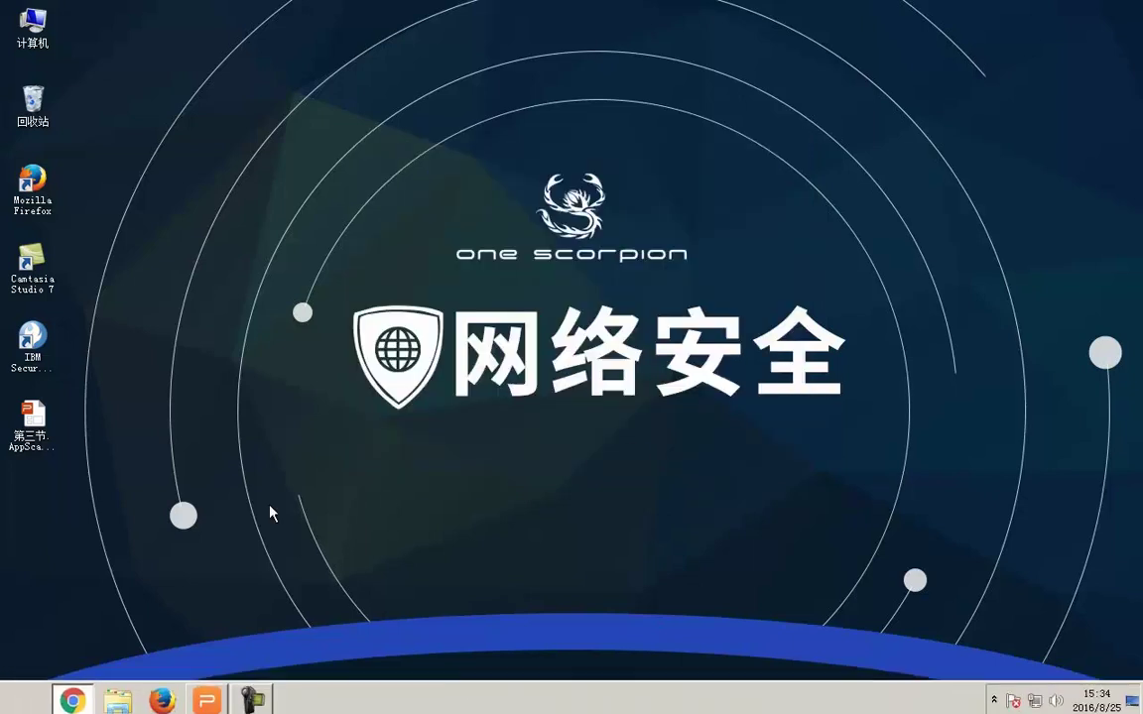
pyautogui.doubleClick(33, 25)
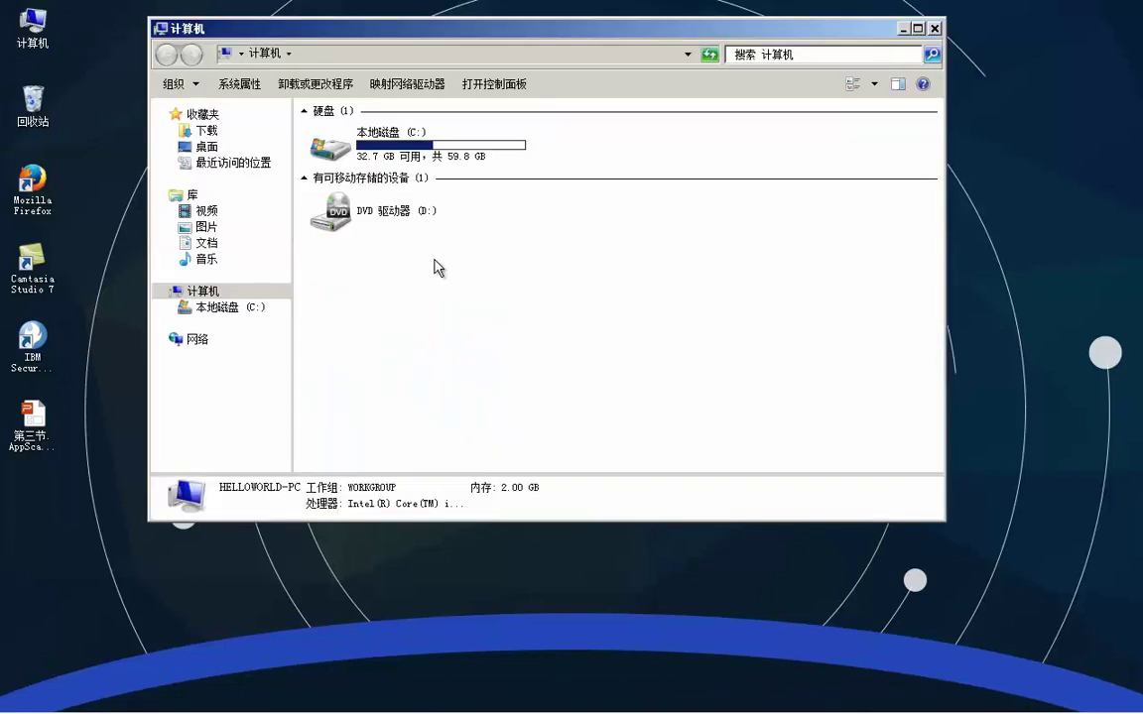
pyautogui.click(434, 147)
pyautogui.doubleClick(434, 147)
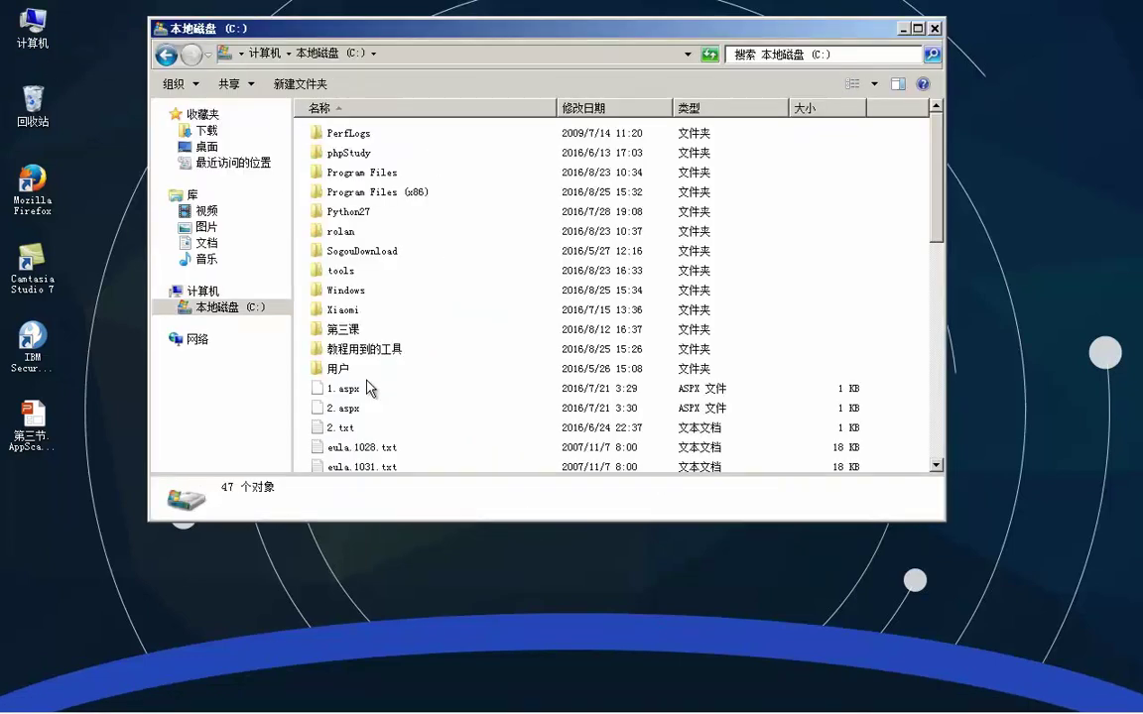
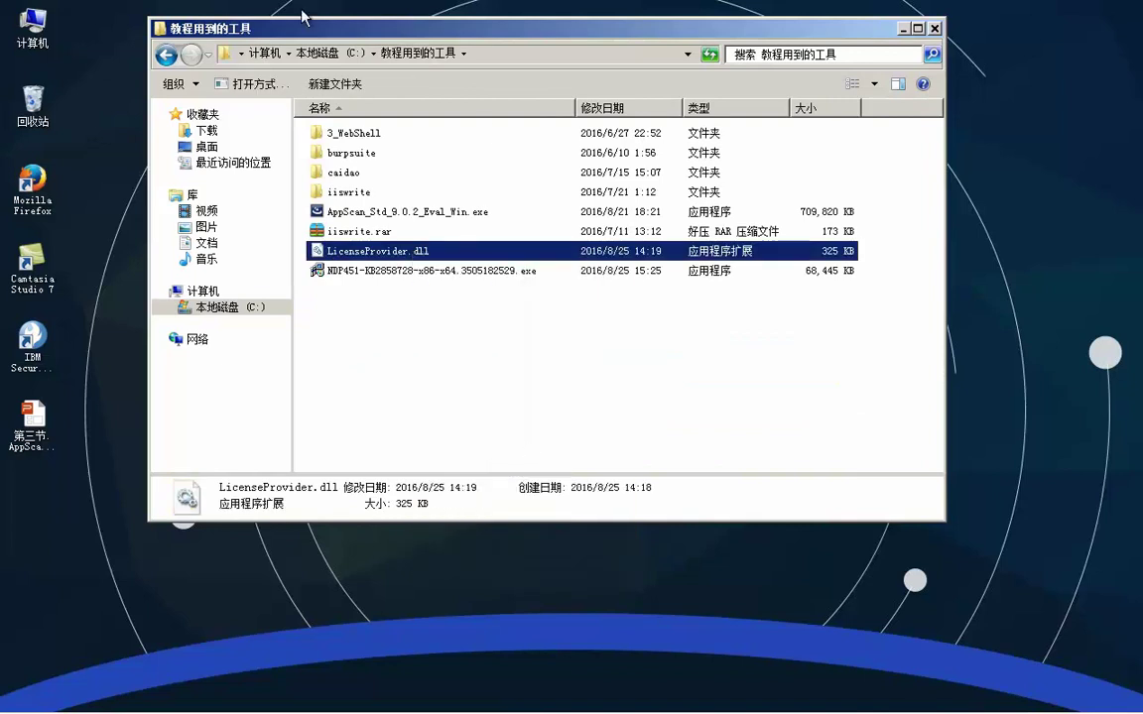
# - Copy LicenseProvider.dll from the 教程用到的工具 folder into C:\Program Files (x86)\IBM\AppScan Standard
pyautogui.click(166, 54)
pyautogui.doubleClick(387, 190)
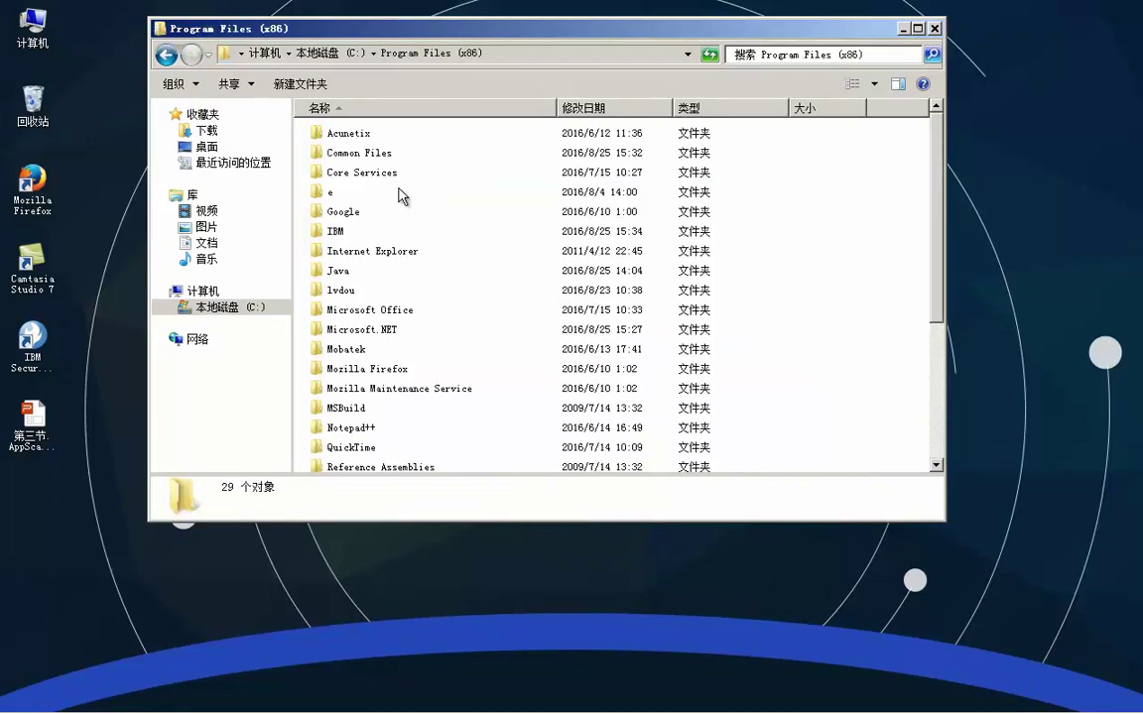
pyautogui.doubleClick(352, 231)
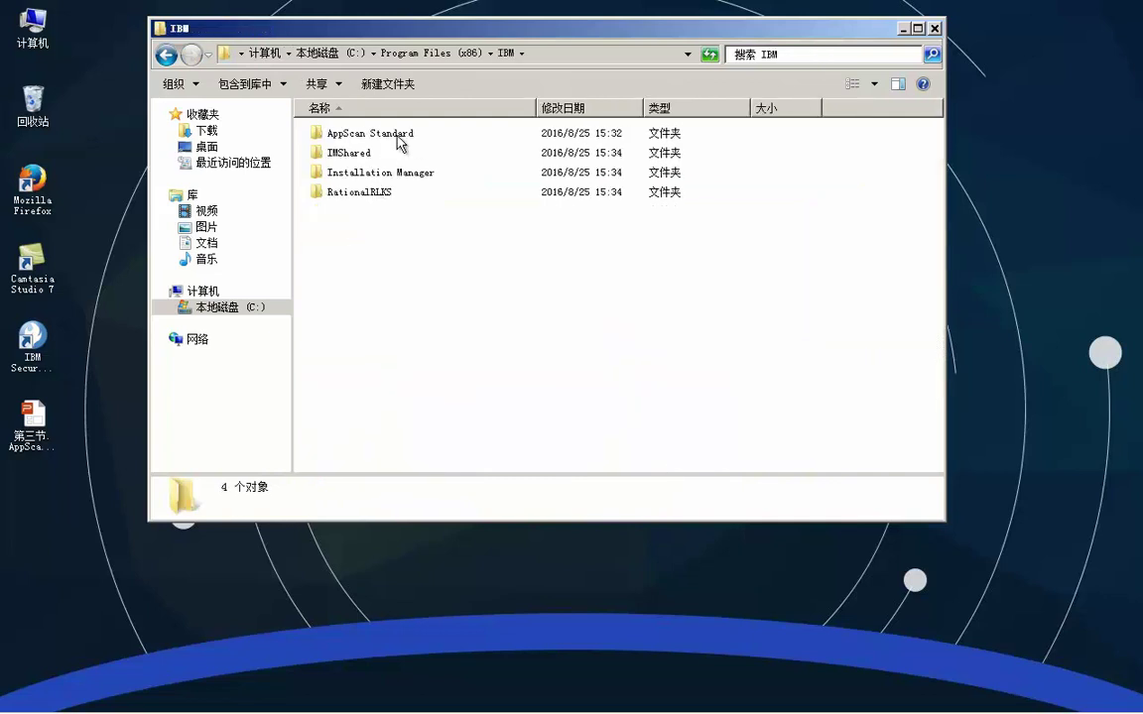
pyautogui.moveTo(421, 234); pyautogui.dragTo(352, 224)
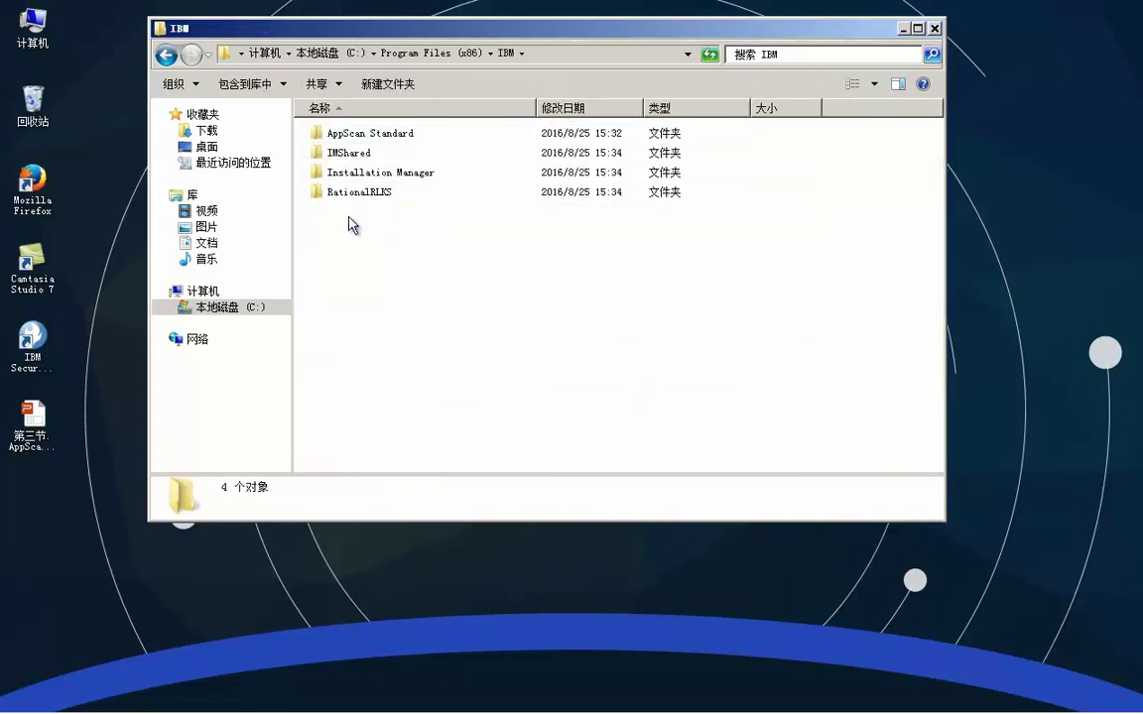
pyautogui.doubleClick(386, 139)
pyautogui.rightClick(880, 234)
pyautogui.click(933, 340)
pyautogui.click(552, 290)
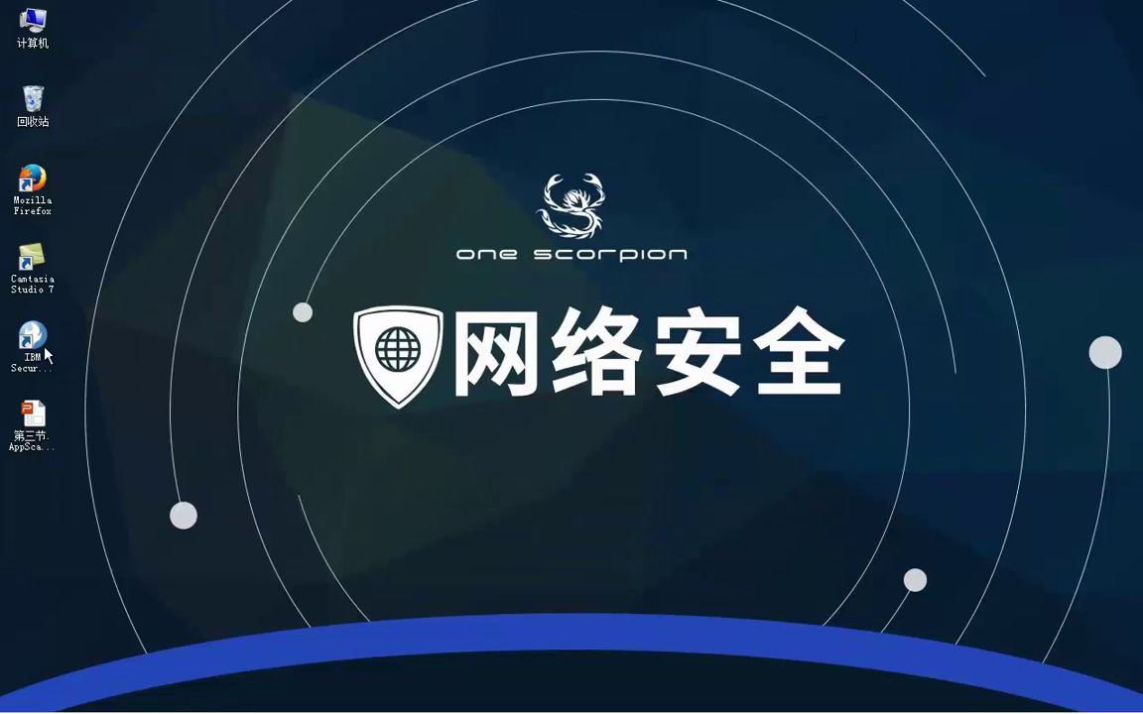
# - Launch IBM Security AppScan Standard from the desktop, allow both of its components through the Windows firewall, and dismiss the welcome screen
pyautogui.doubleClick(33, 342)
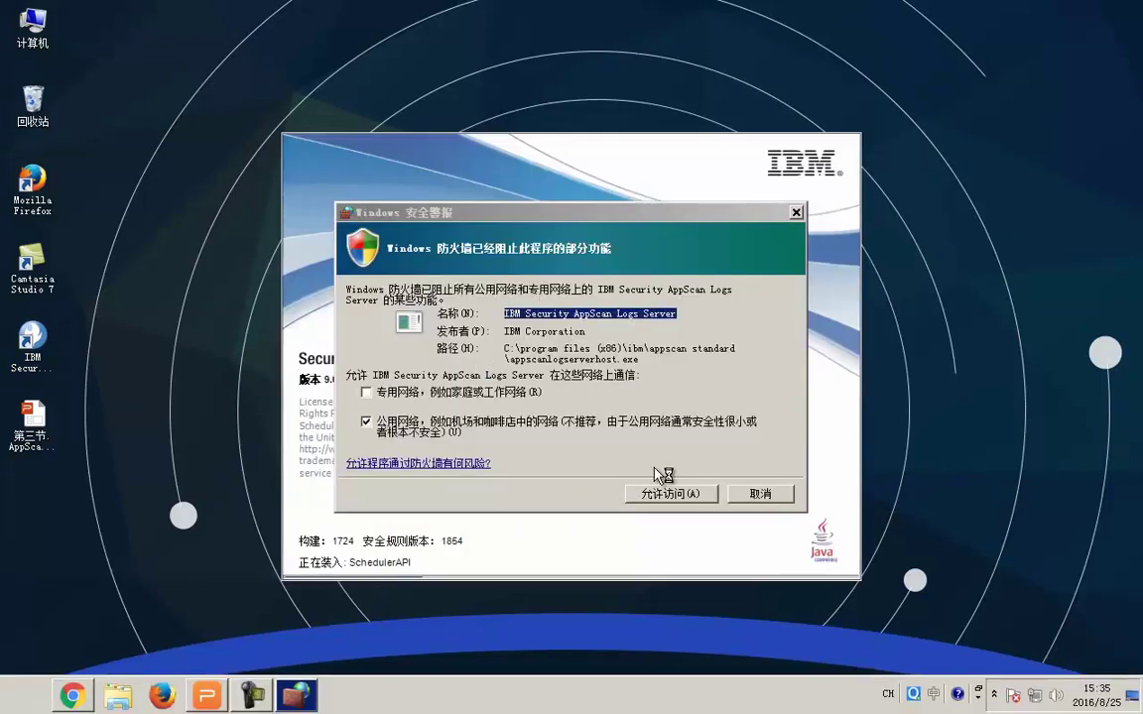
pyautogui.click(683, 493)
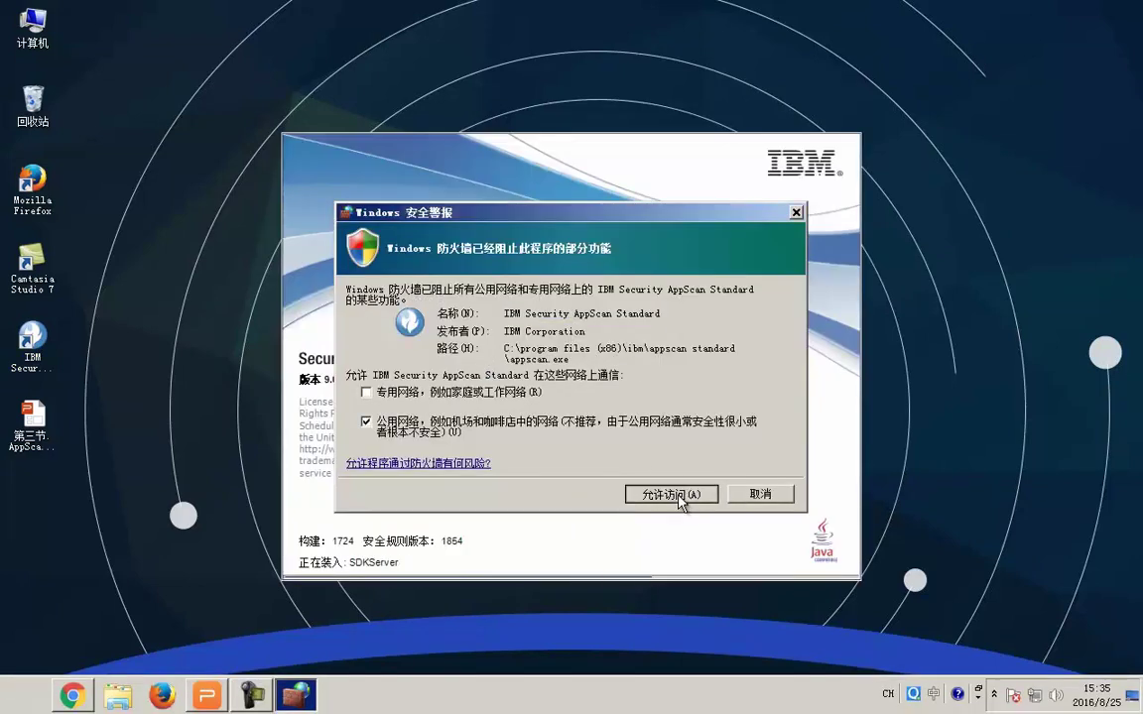
pyautogui.click(679, 494)
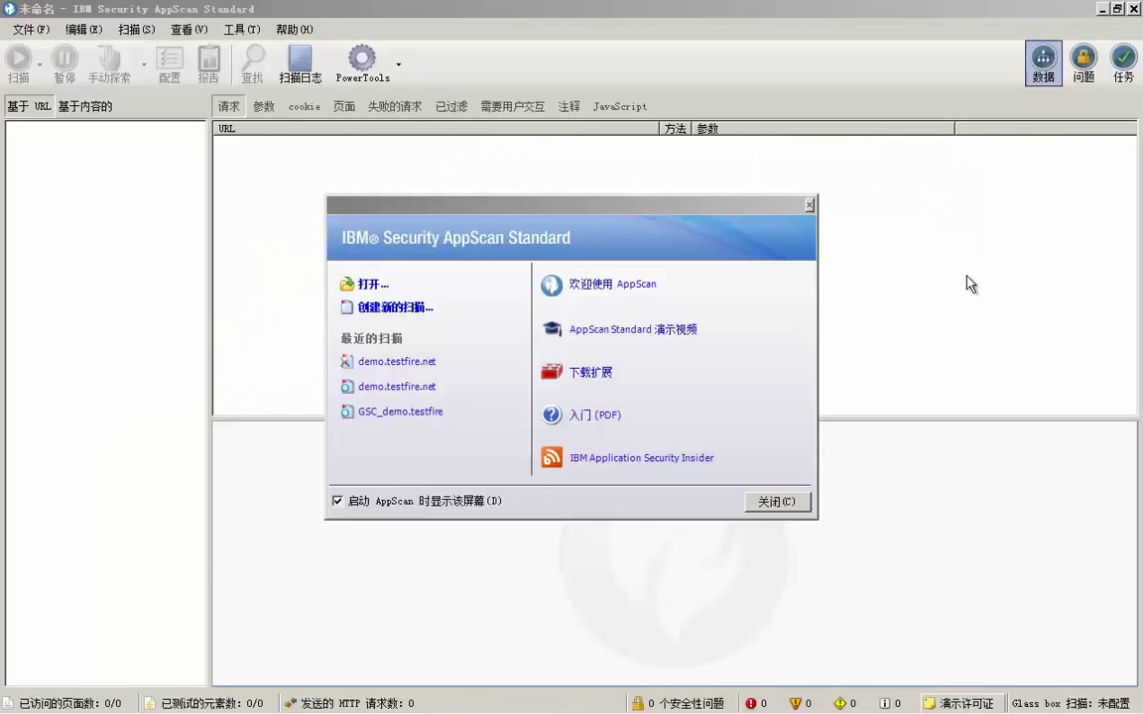
pyautogui.click(764, 508)
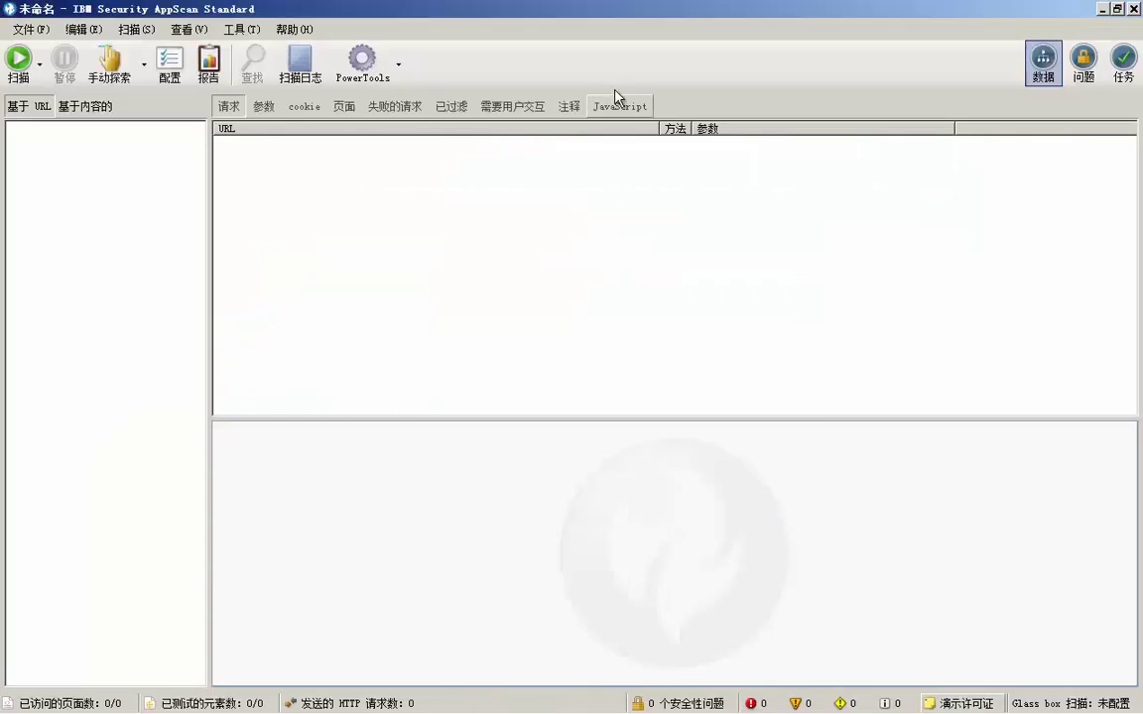
# - Shrink the AppScan window to uncover the desktop, view the computer's system properties, and close them
pyautogui.doubleClick(608, 16)
pyautogui.moveTo(503, 104); pyautogui.dragTo(506, 40)
pyautogui.rightClick(28, 28)
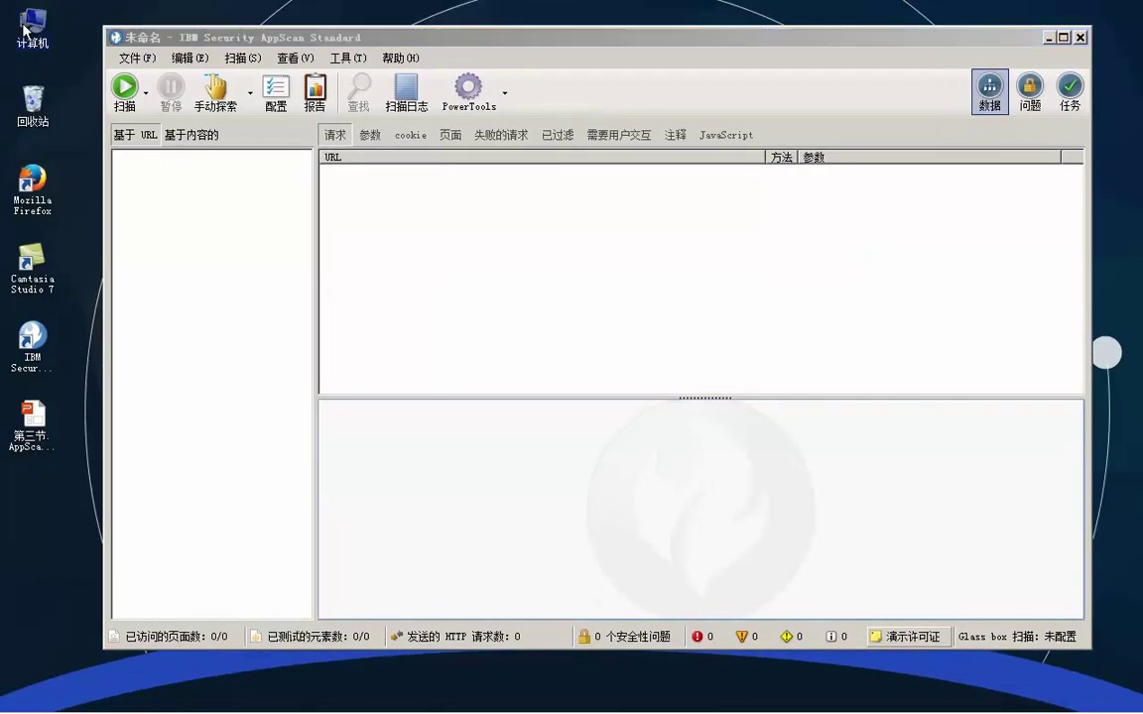
pyautogui.click(99, 176)
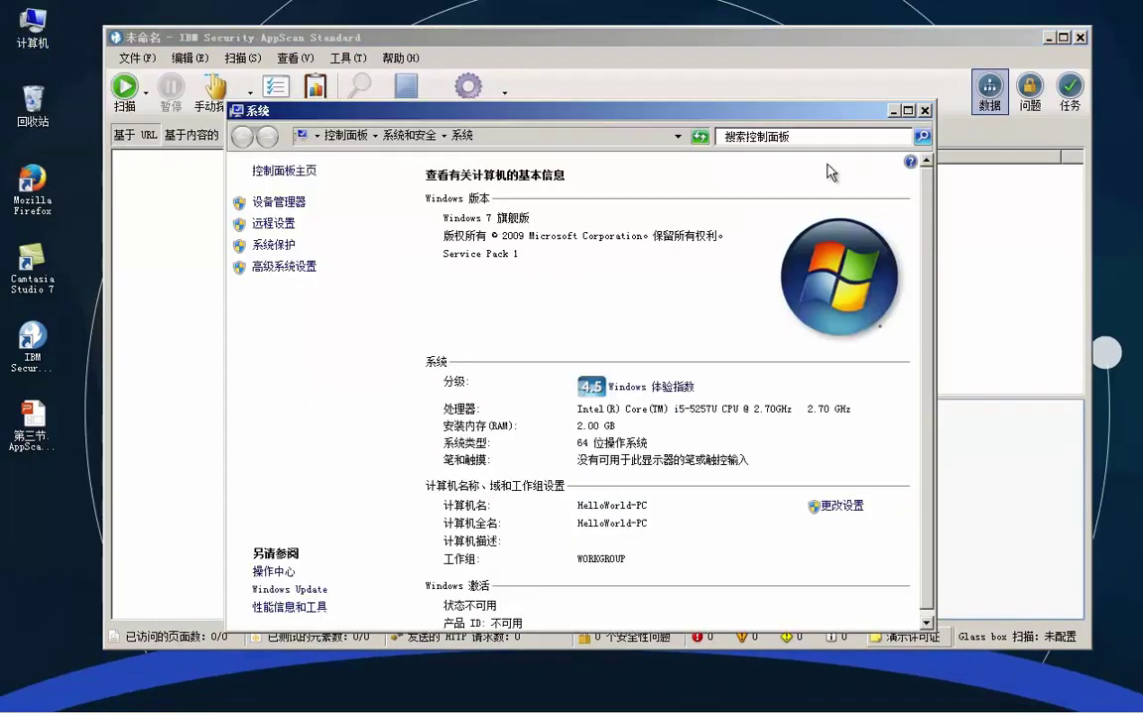
pyautogui.click(833, 96)
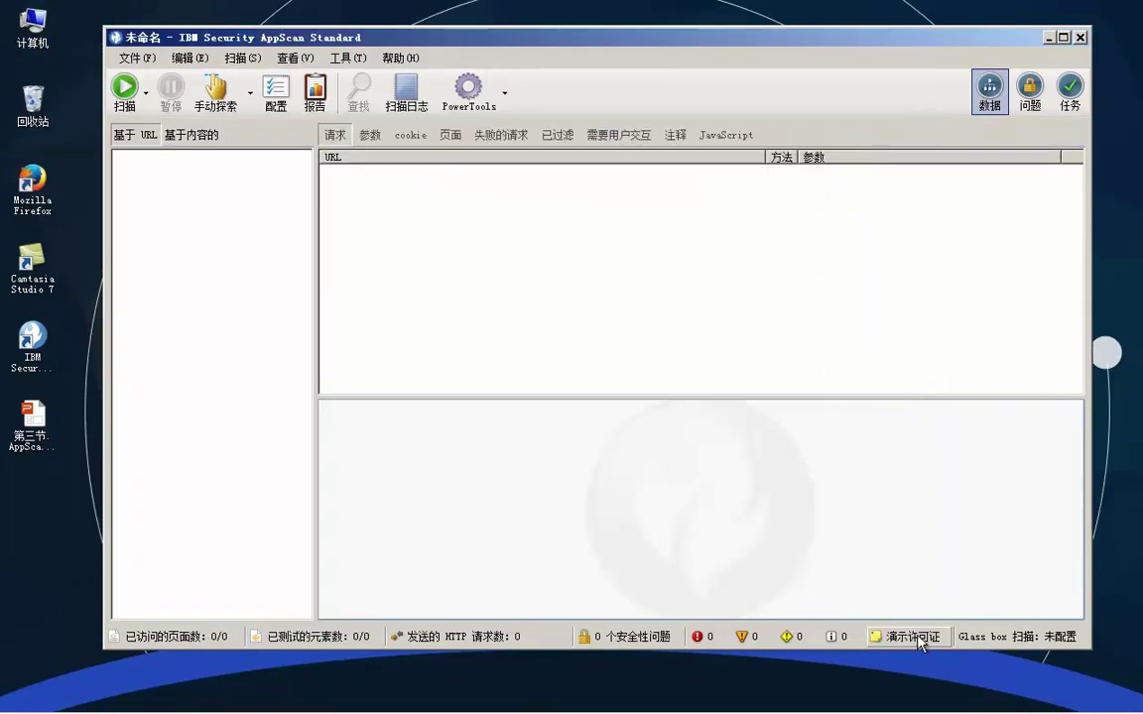
# - Start a scan, agree to open the scan configuration for the missing starting URL, and cancel out of it
pyautogui.click(146, 92)
pyautogui.click(178, 133)
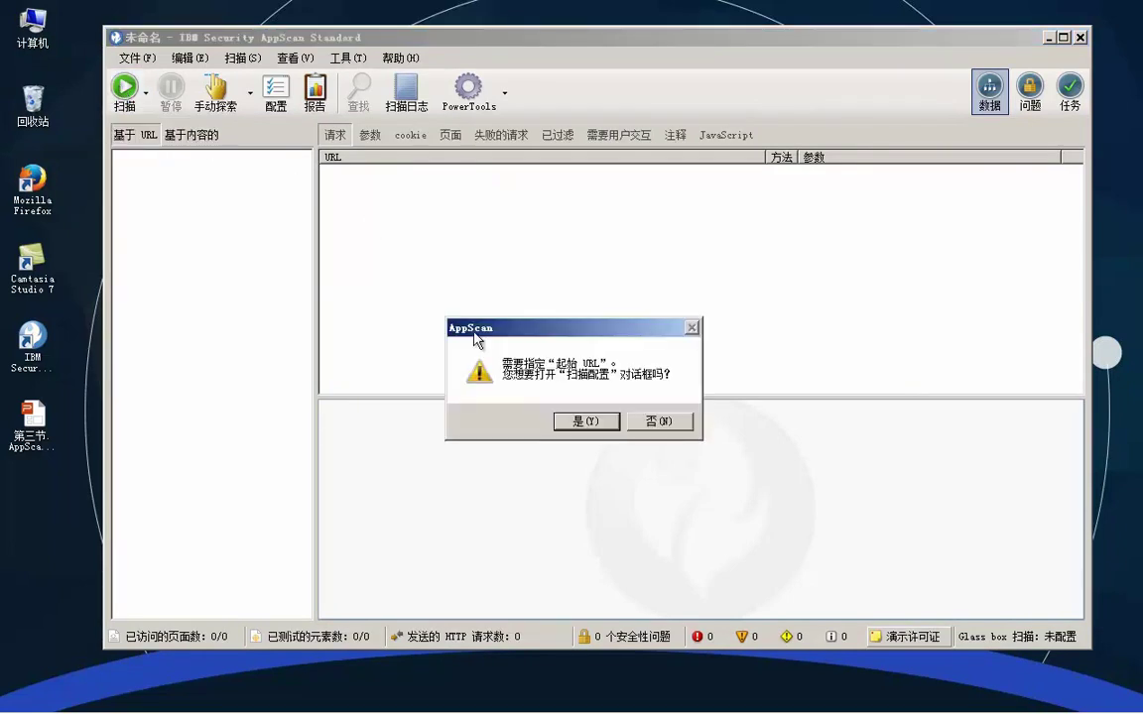
pyautogui.click(604, 416)
pyautogui.click(365, 120)
pyautogui.press('Escape')
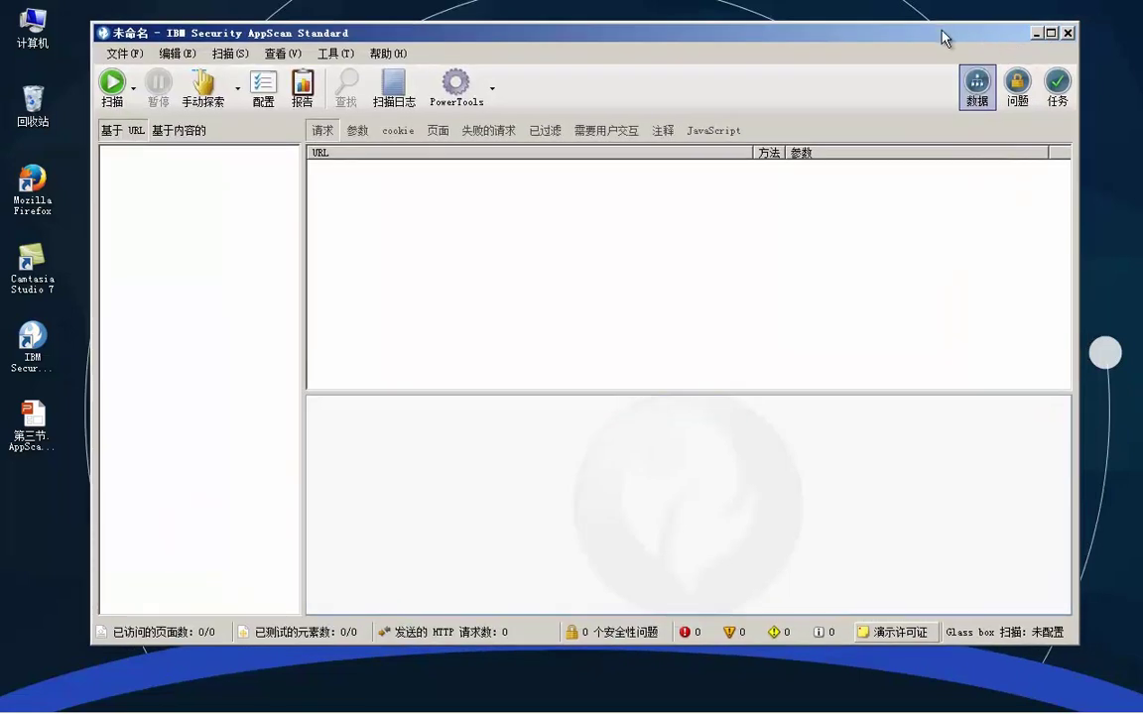
# - Close AppScan Standard without saving the unnamed scan
pyautogui.moveTo(943, 37); pyautogui.dragTo(926, 35)
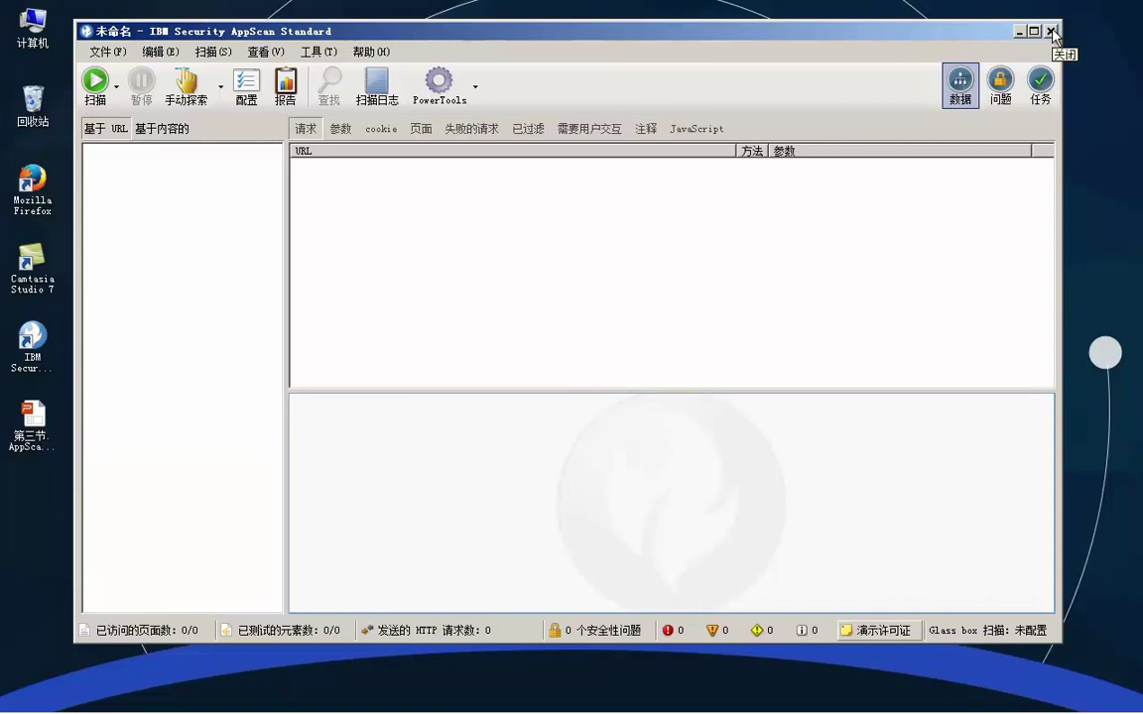
pyautogui.click(1052, 33)
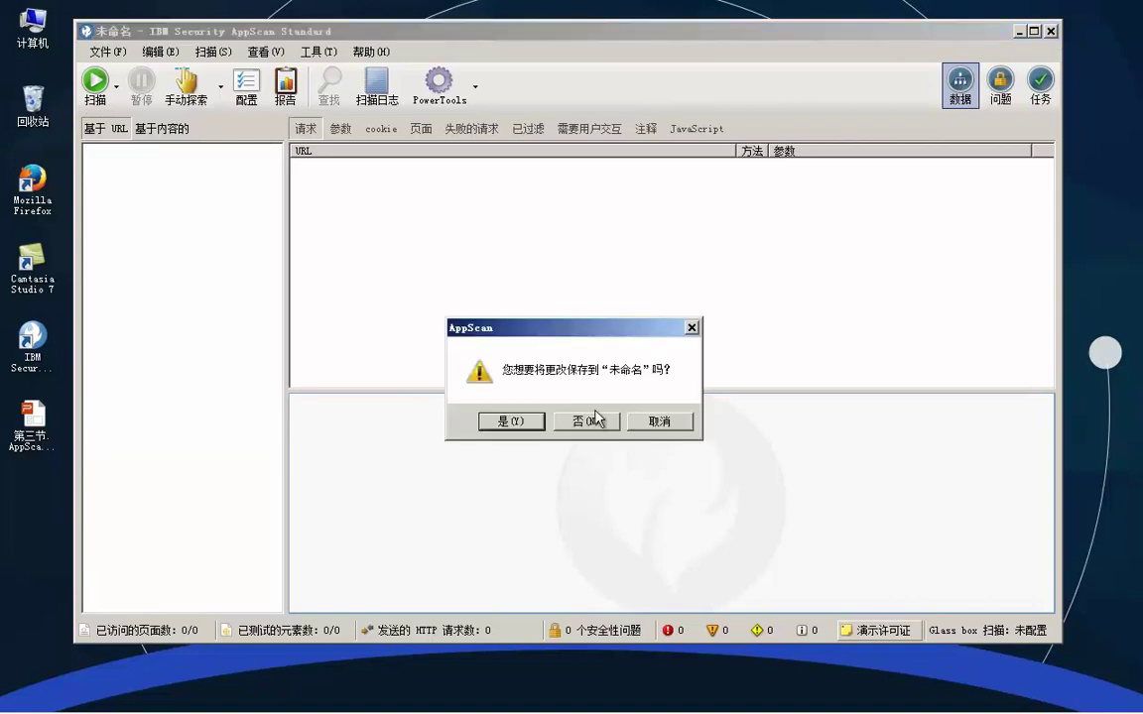
pyautogui.click(471, 387)
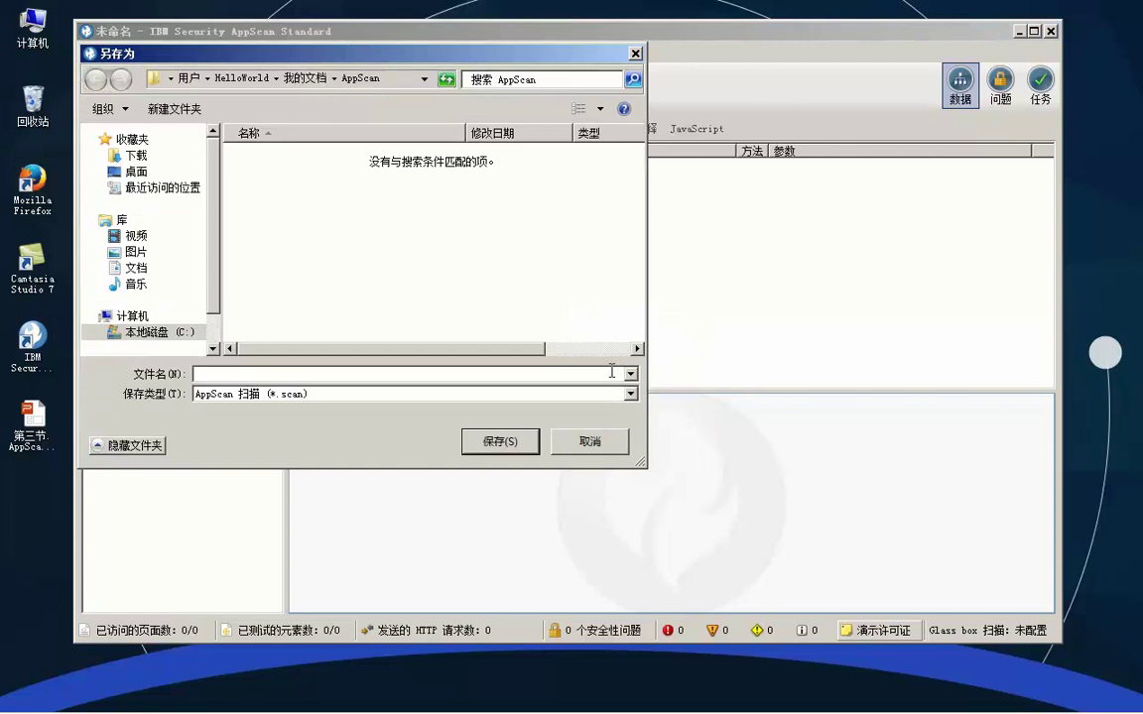
pyautogui.press('Escape')
pyautogui.click(1050, 31)
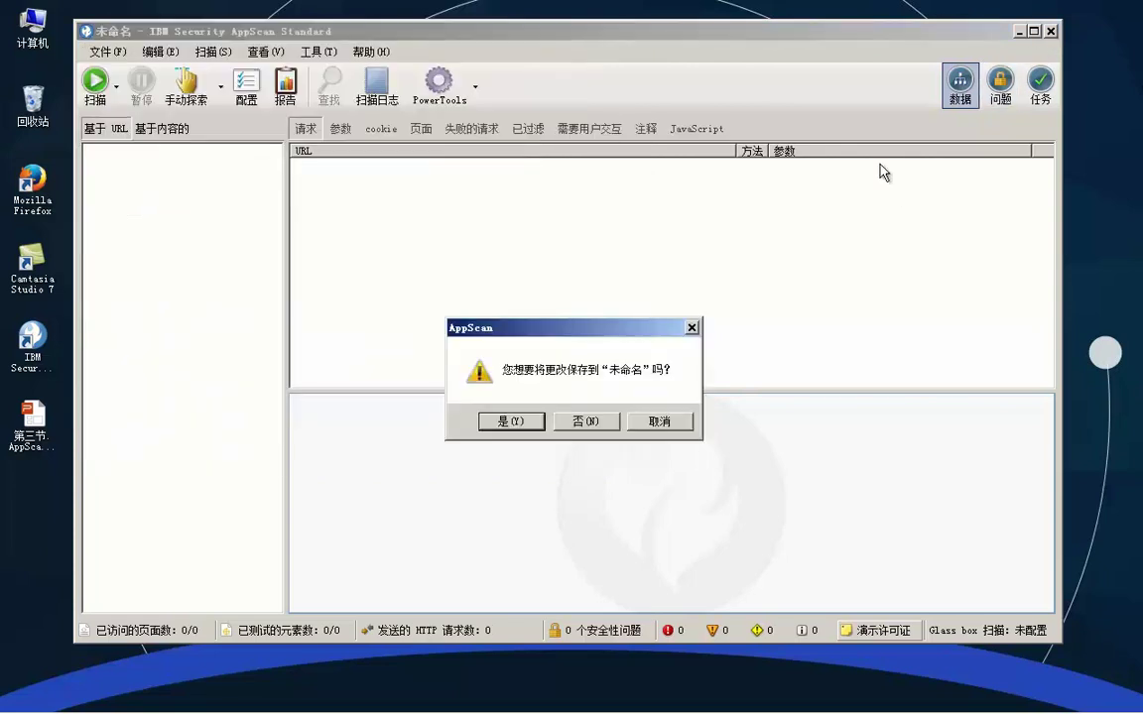
pyautogui.click(588, 420)
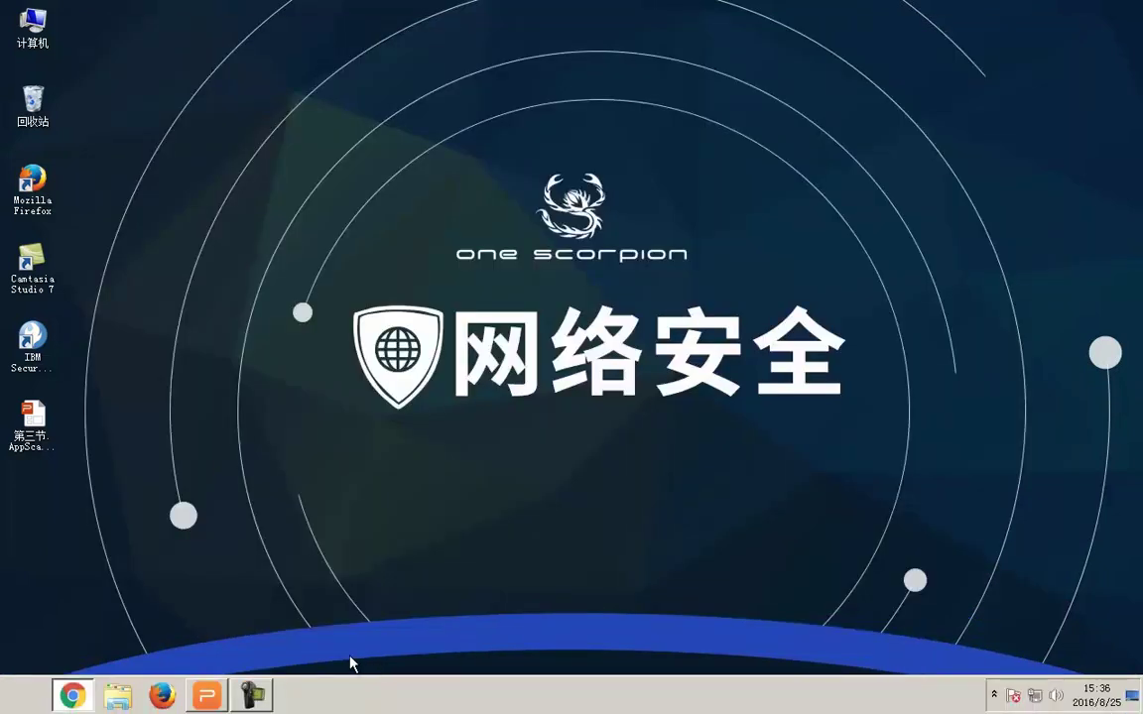
# - Switch to the 第三节.AppScan安装.pptx presentation in WPS and start the slide show from the final slide
pyautogui.click(206, 696)
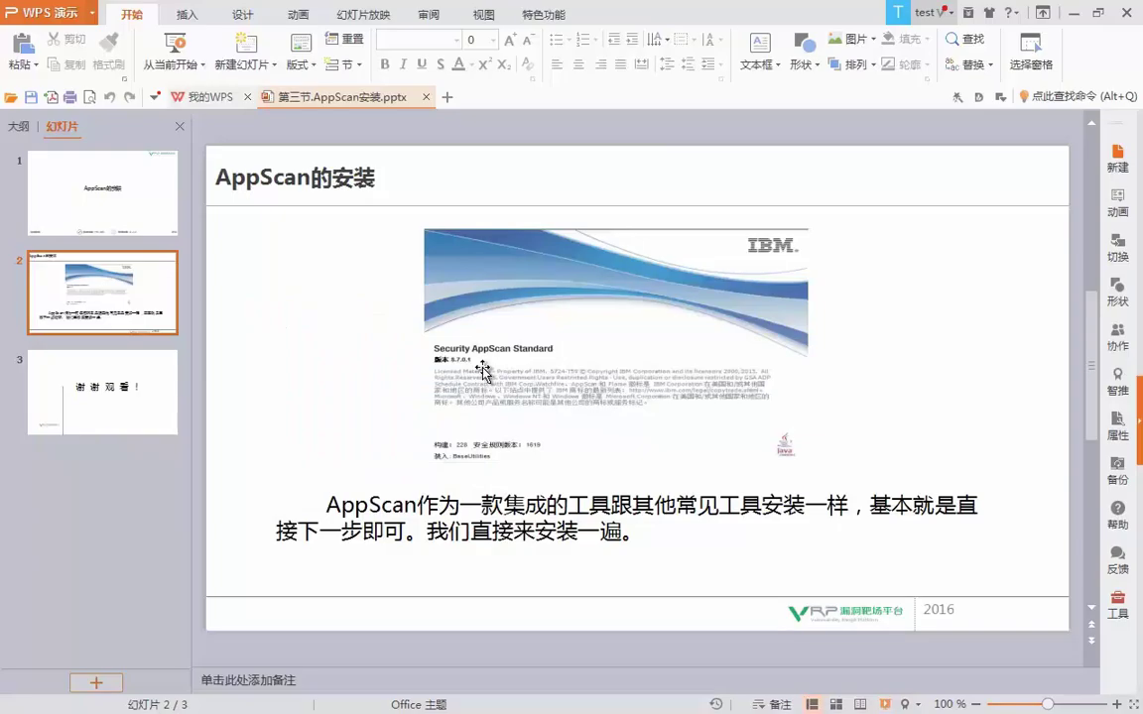
pyautogui.scroll(-1, 215, 343)
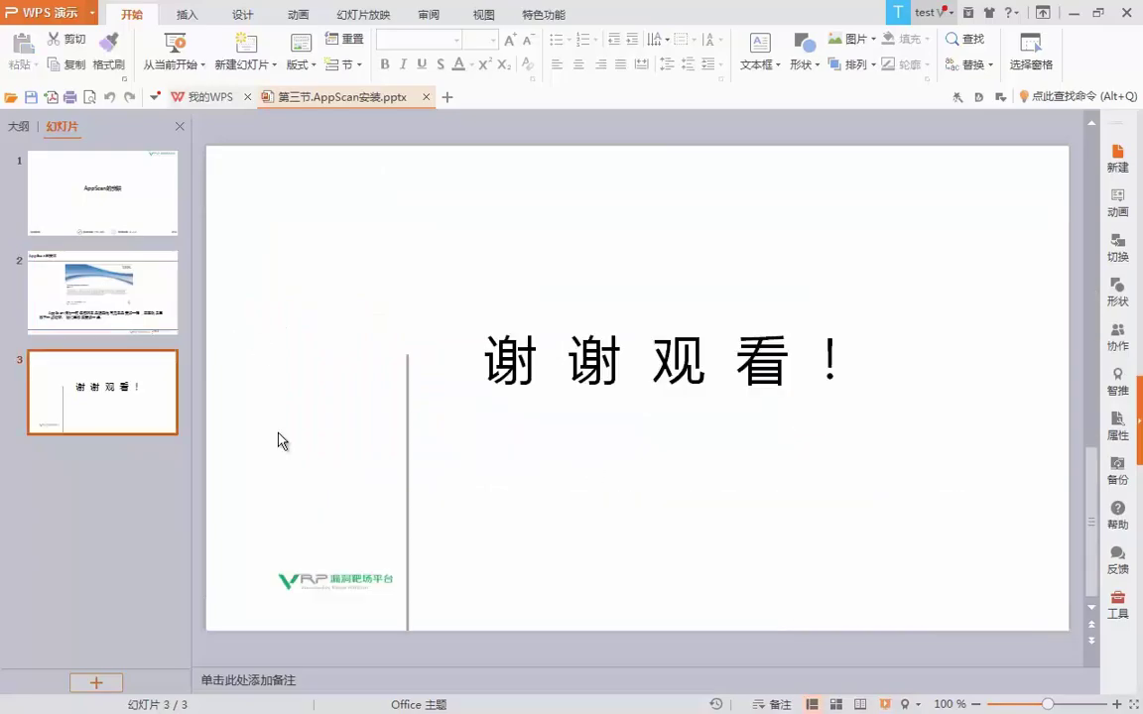
pyautogui.click(881, 704)
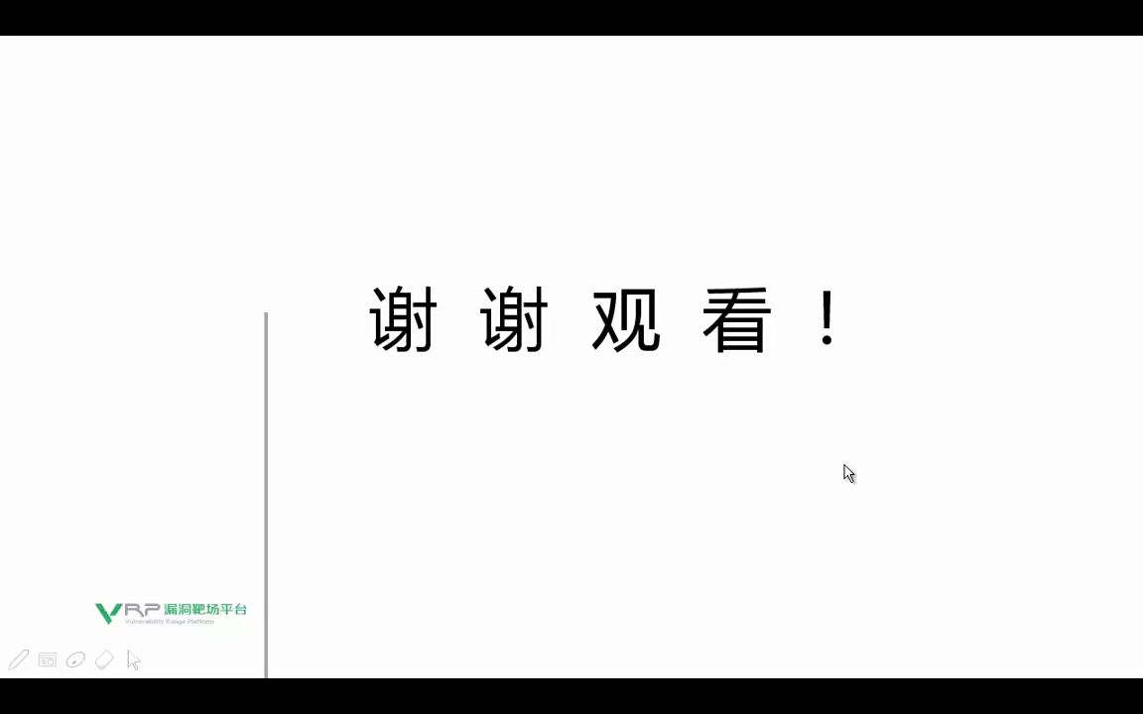